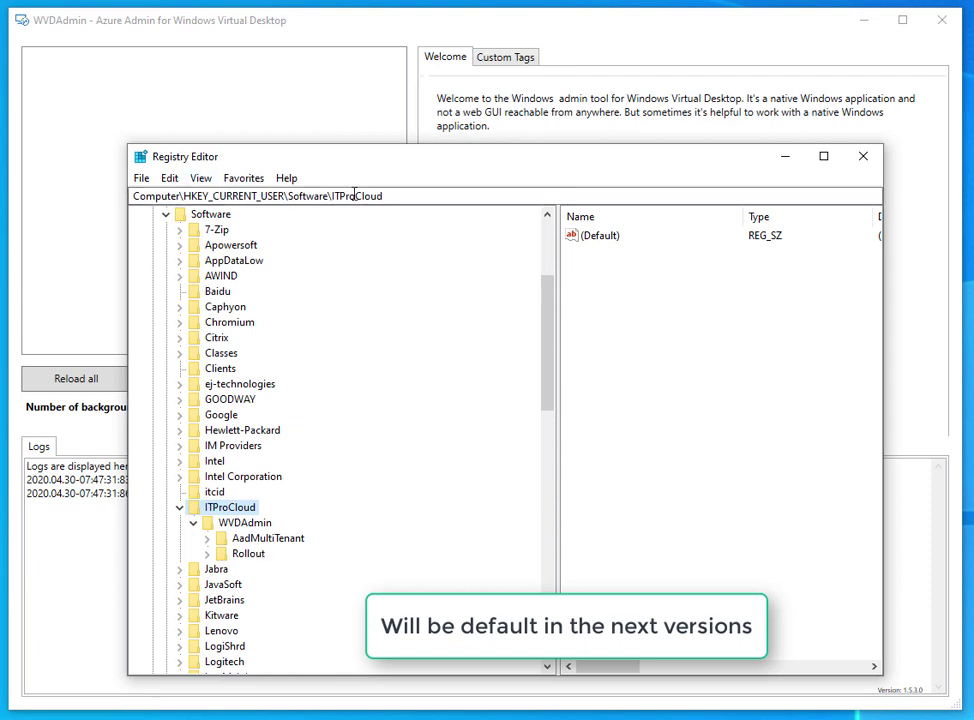
# Inspect the FeatureSet DWORD in the ITProCloud\WVDAdmin registry key, cancel without editing it, and switch to WVDAdmin
pyautogui.click(245, 523)
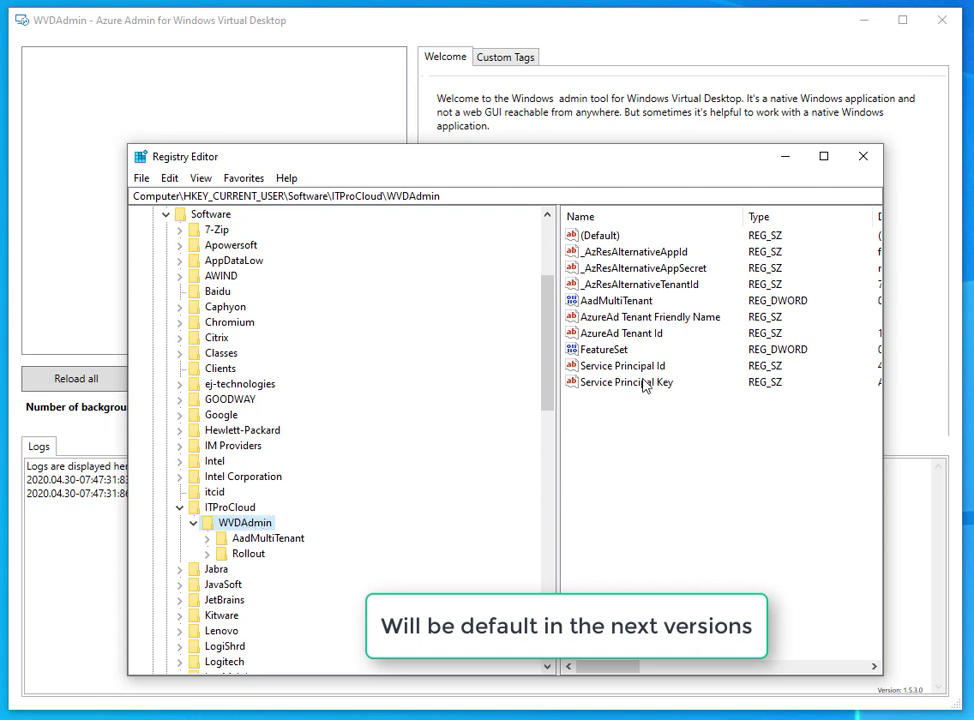
pyautogui.click(603, 352)
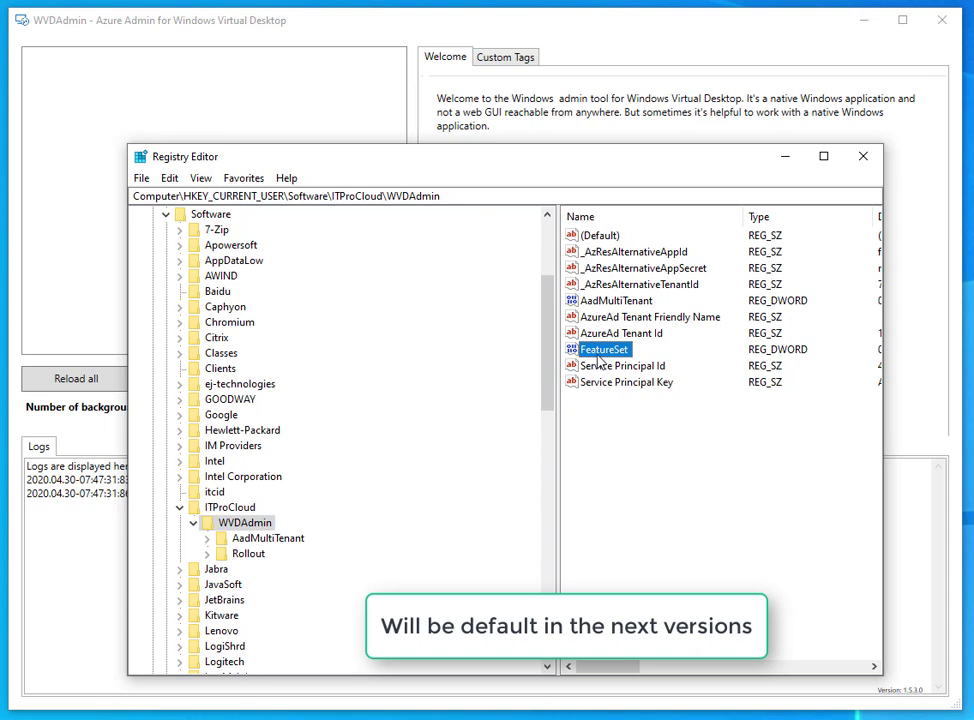
pyautogui.doubleClick(590, 349)
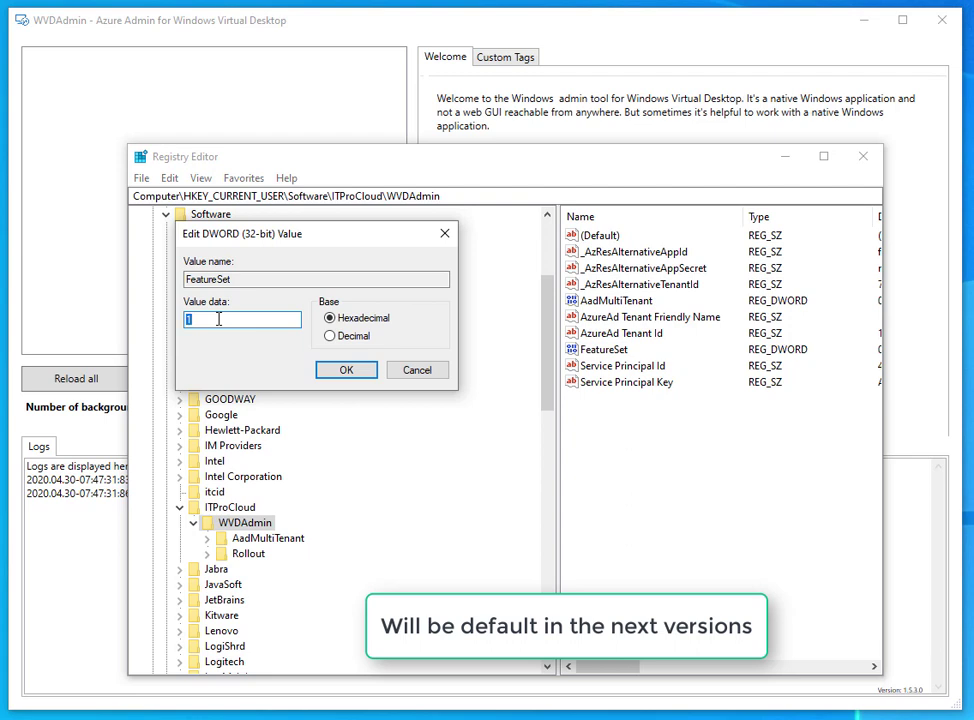
pyautogui.click(437, 372)
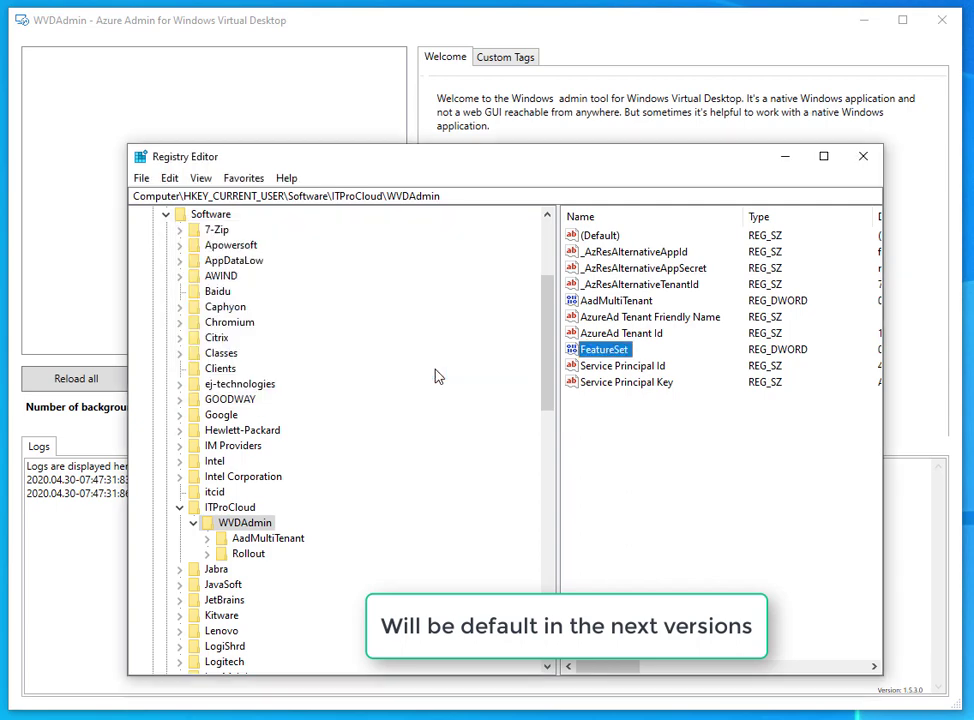
pyautogui.click(787, 160)
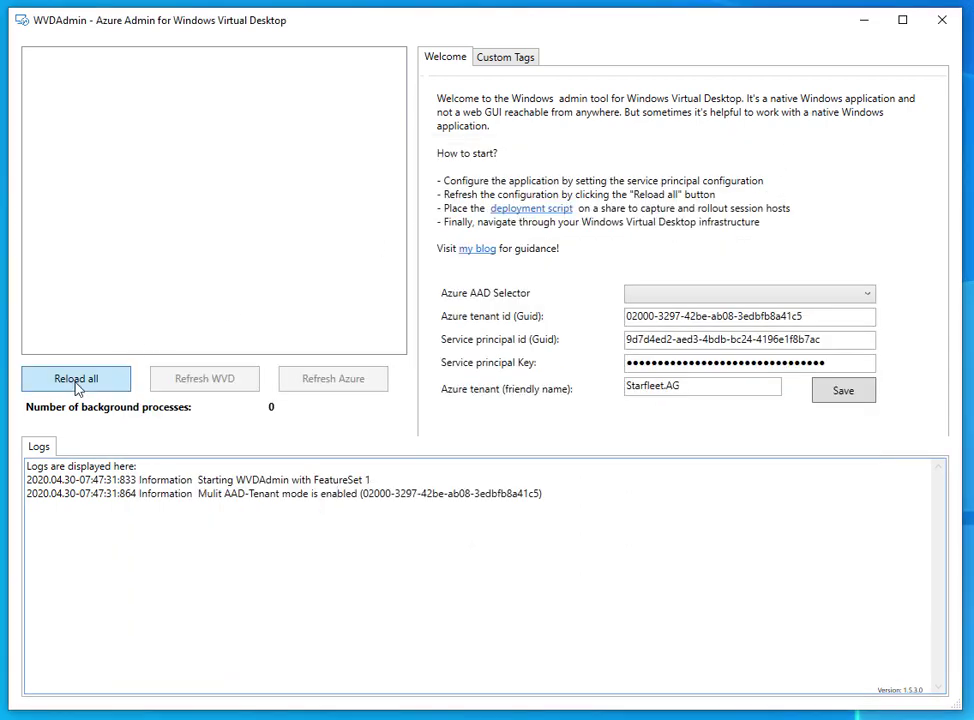
# Select ITProCloud.de as the Azure AAD tenant and reload all of its configuration
pyautogui.click(745, 292)
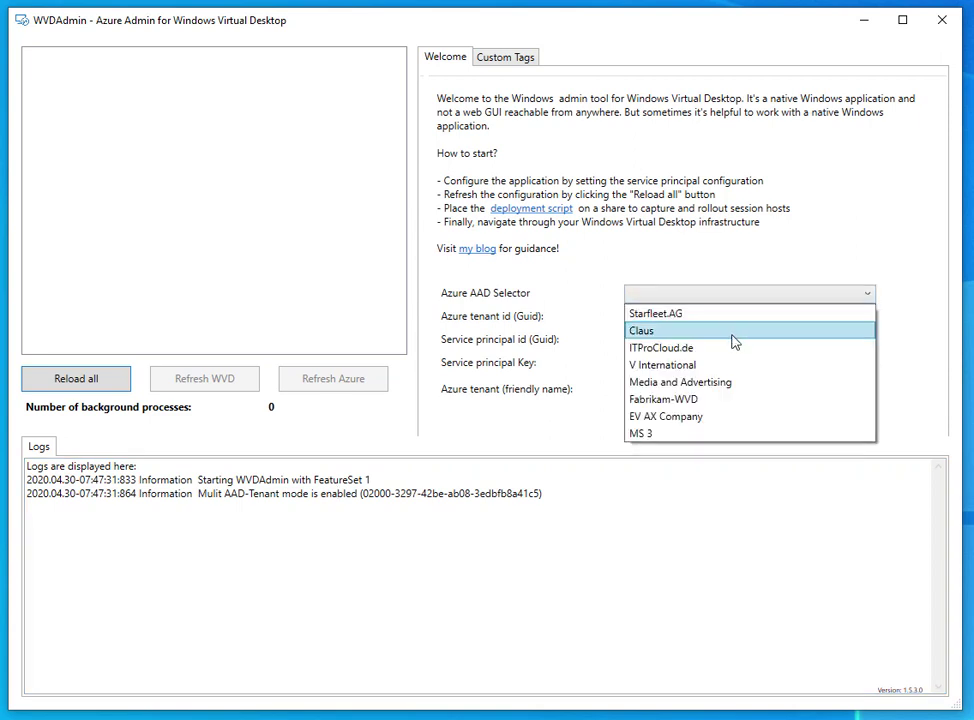
pyautogui.click(733, 348)
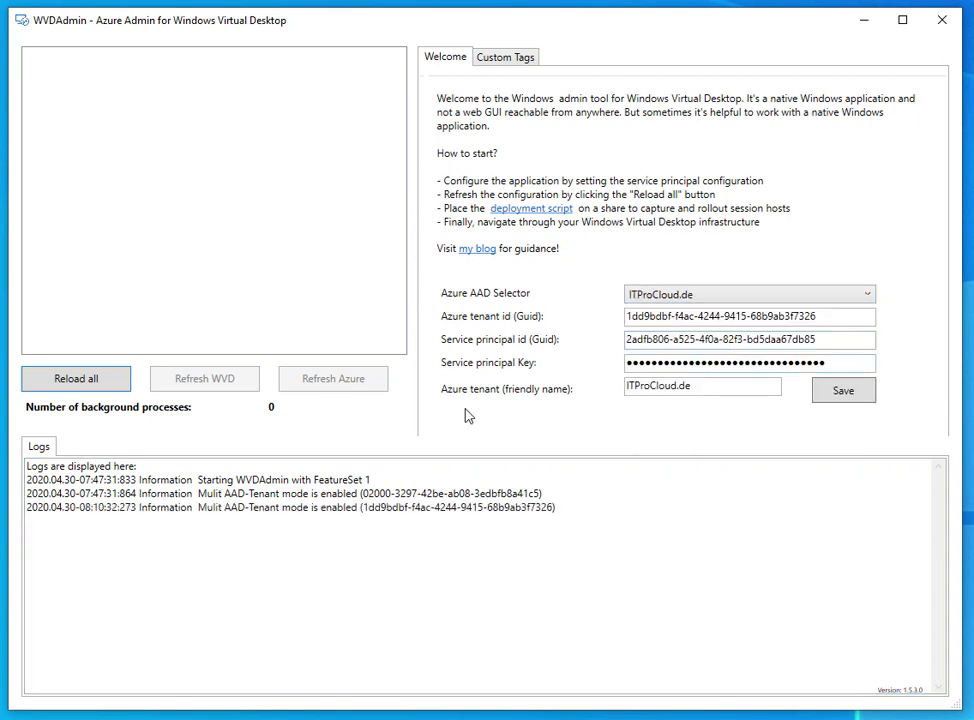
pyautogui.click(68, 384)
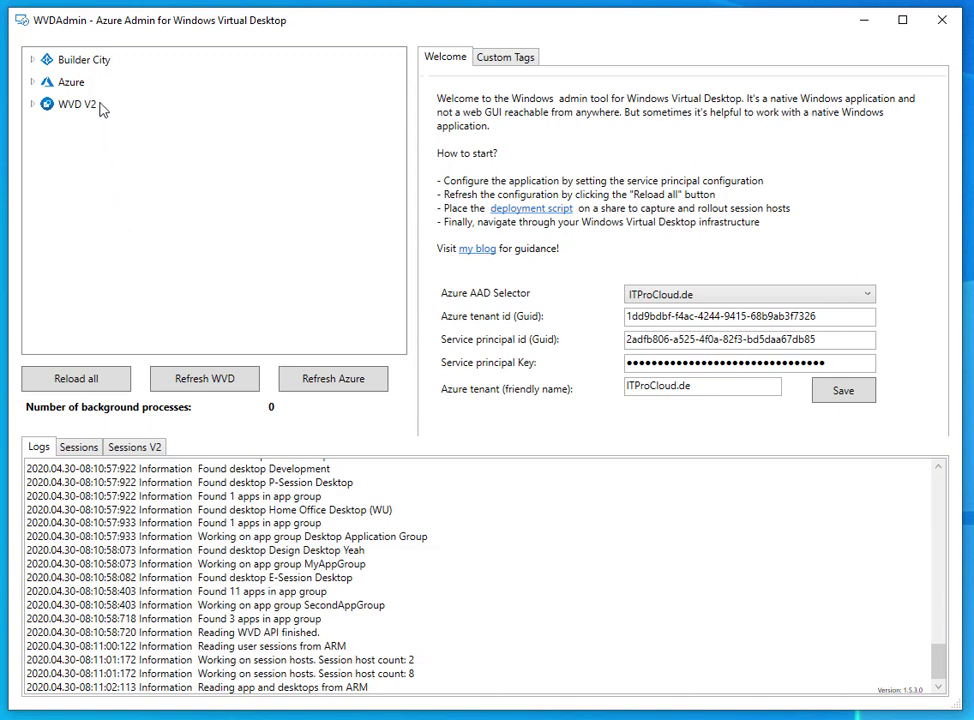
# Look over the host pools of Builder City and those of the Microsoft MVP Subscription 12k under WVD V2
pyautogui.click(32, 60)
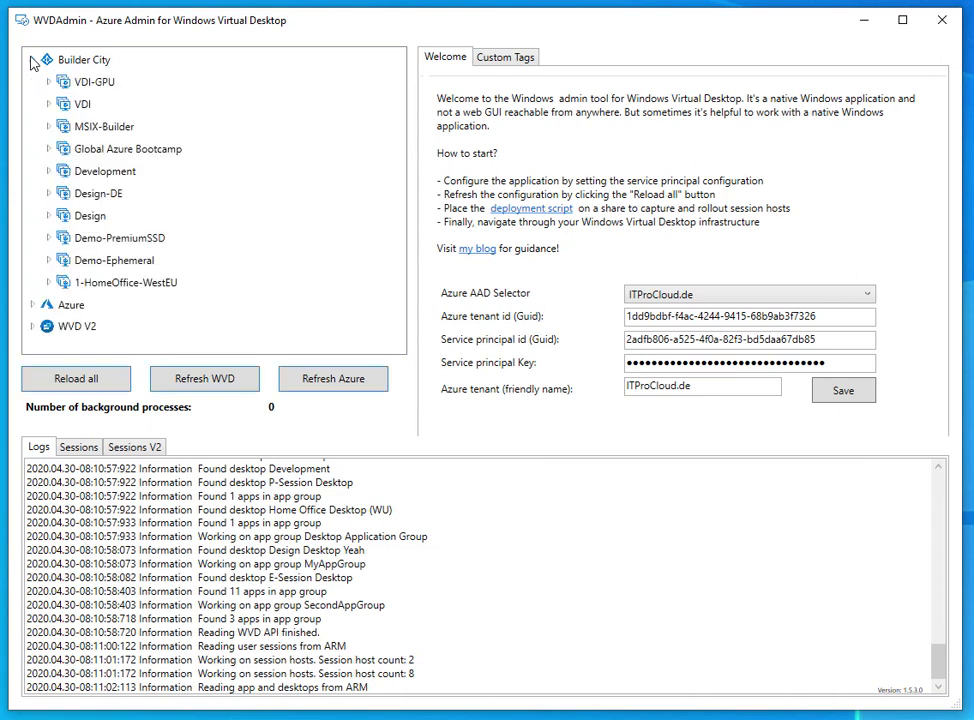
pyautogui.click(32, 60)
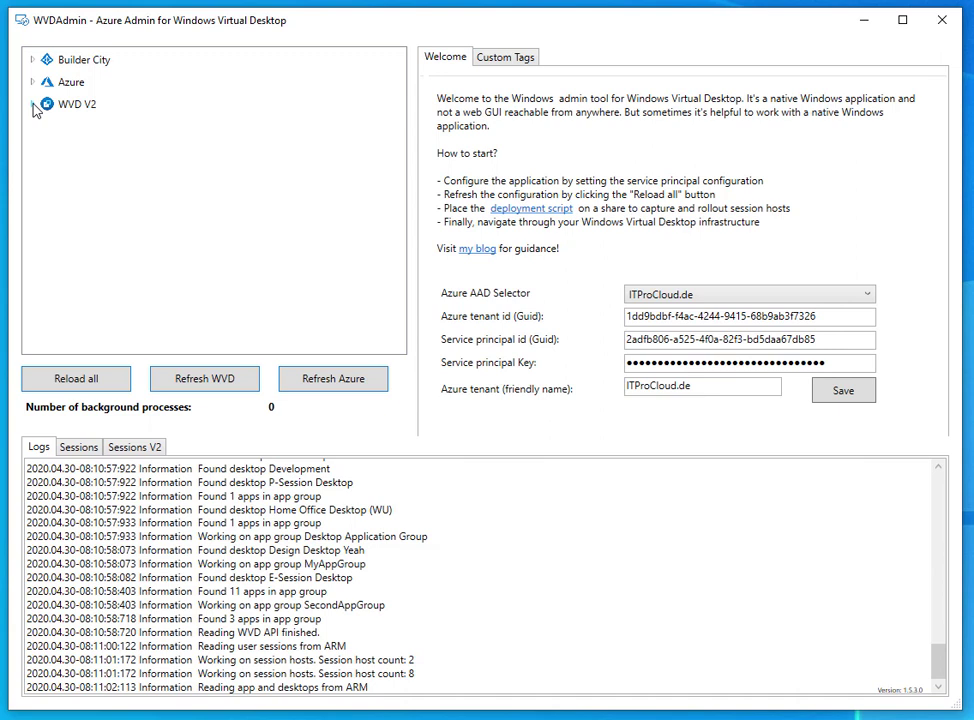
pyautogui.click(34, 105)
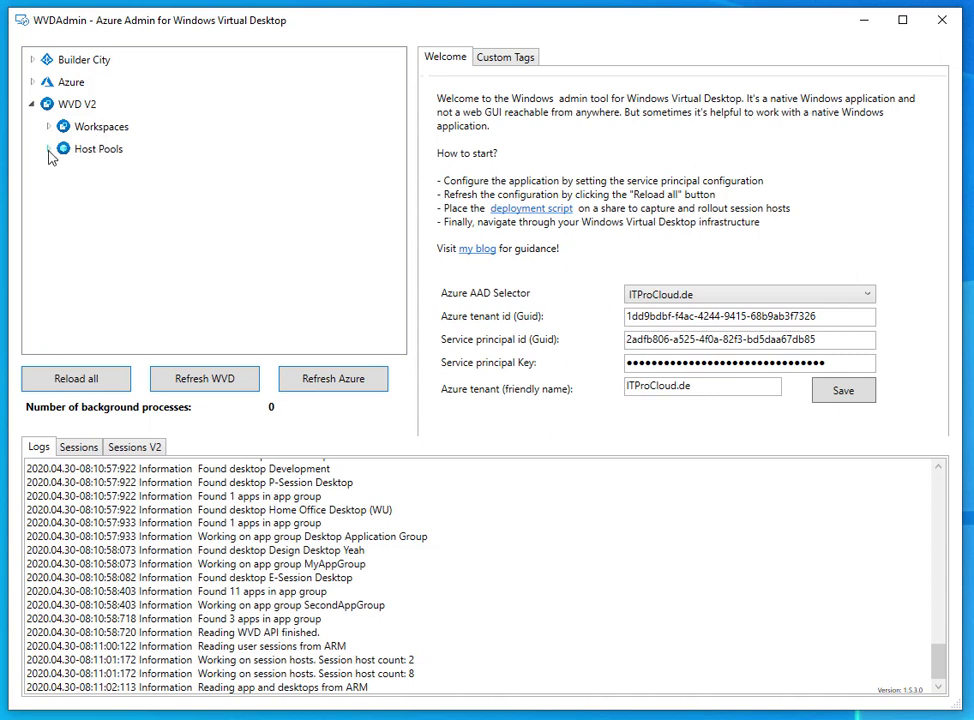
pyautogui.click(48, 149)
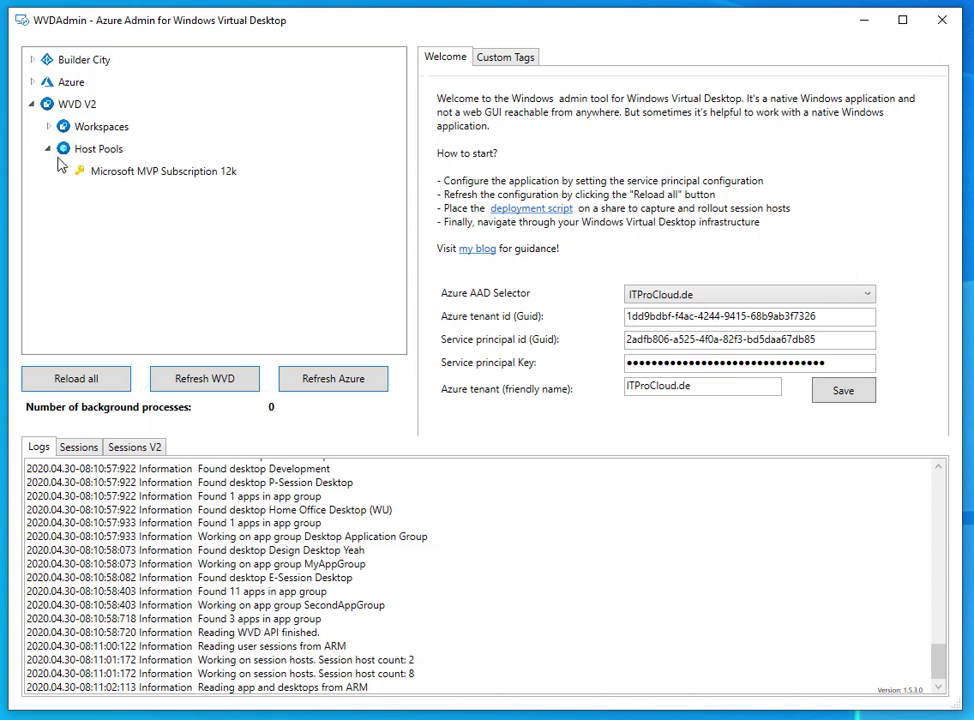
pyautogui.click(67, 174)
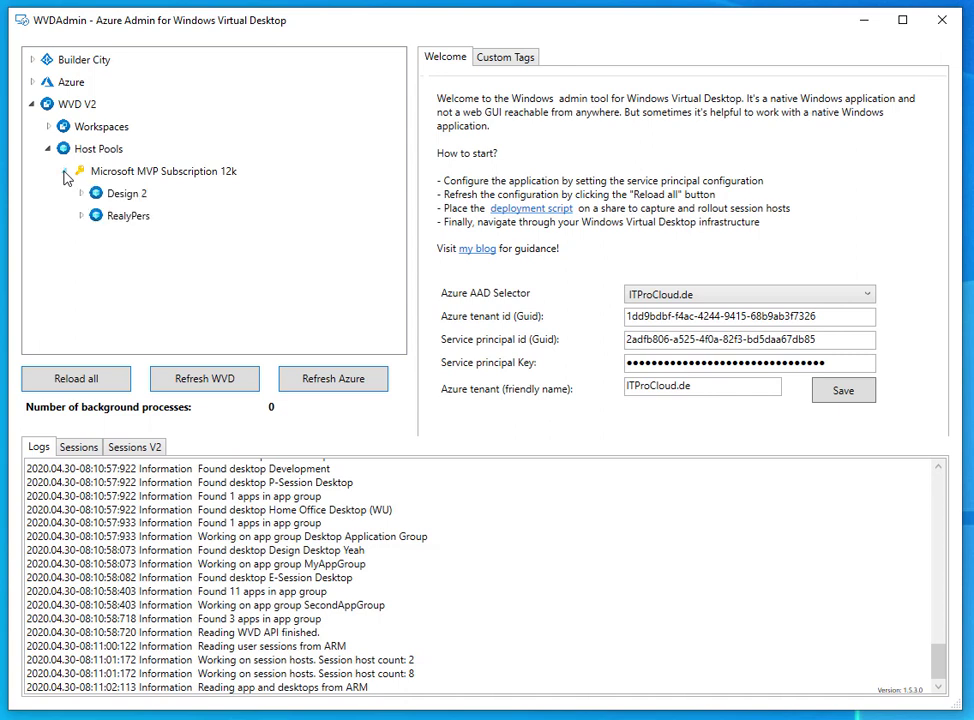
# Set the Design 2 host pool's friendly name to "Dsign 2 Pool" and its maximum session limit to 10, and save
pyautogui.click(139, 198)
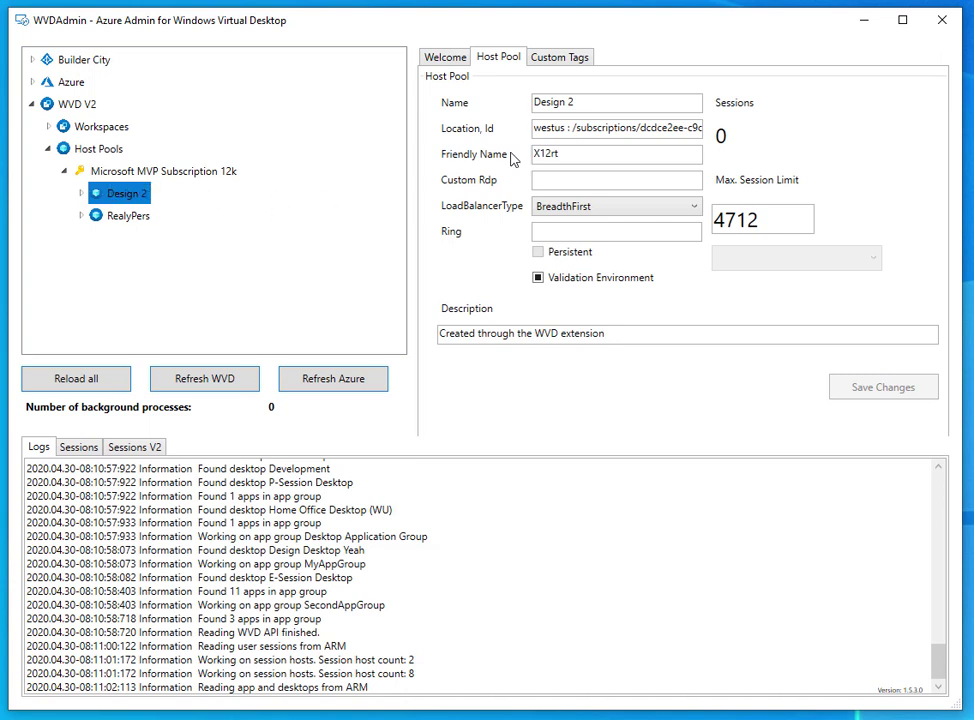
pyautogui.moveTo(576, 150); pyautogui.dragTo(500, 146)
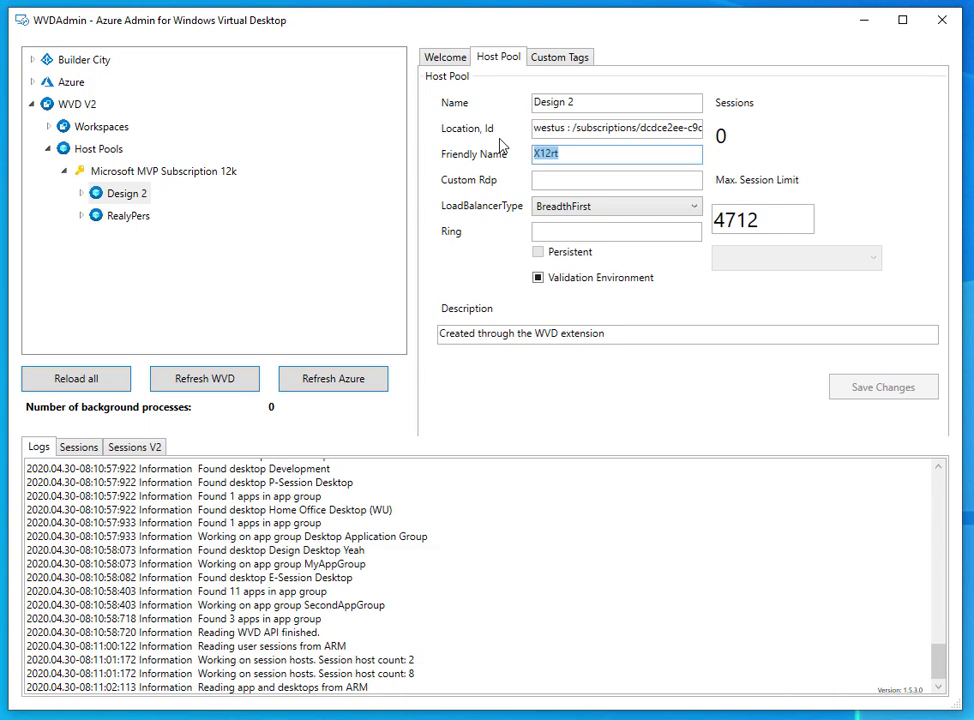
pyautogui.write('Dsign ')
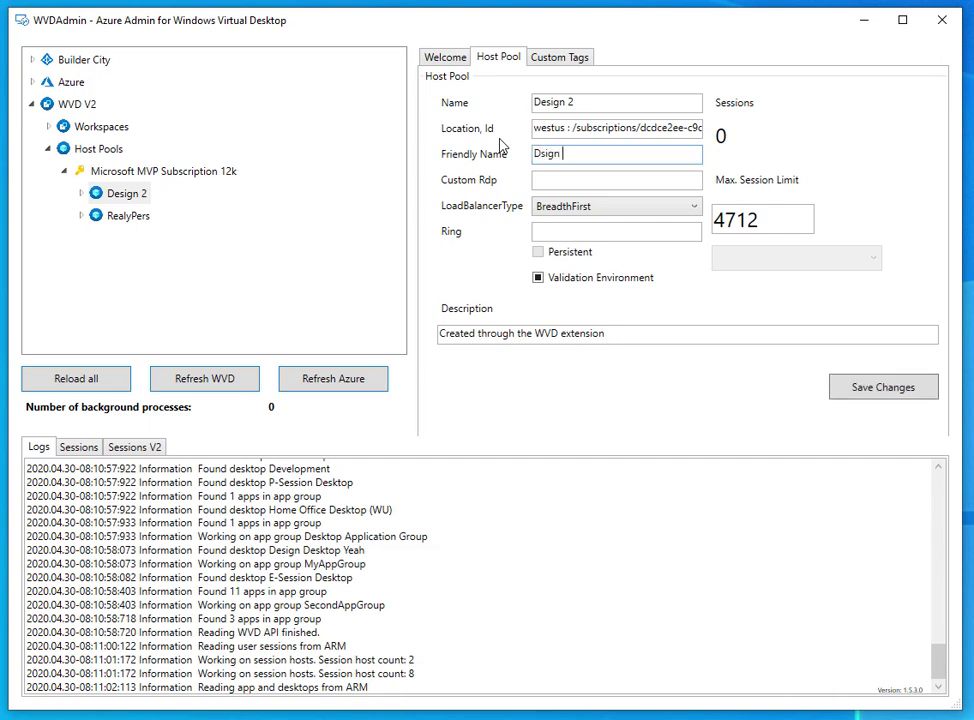
pyautogui.write('2 Pool')
pyautogui.doubleClick(780, 221)
pyautogui.write('10')
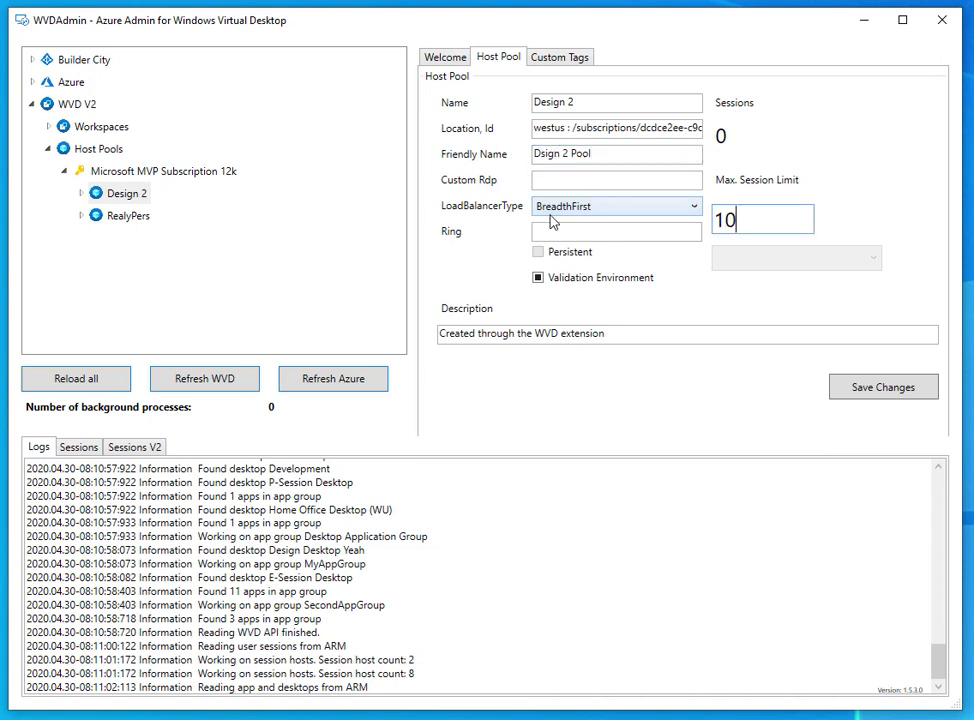
pyautogui.click(885, 396)
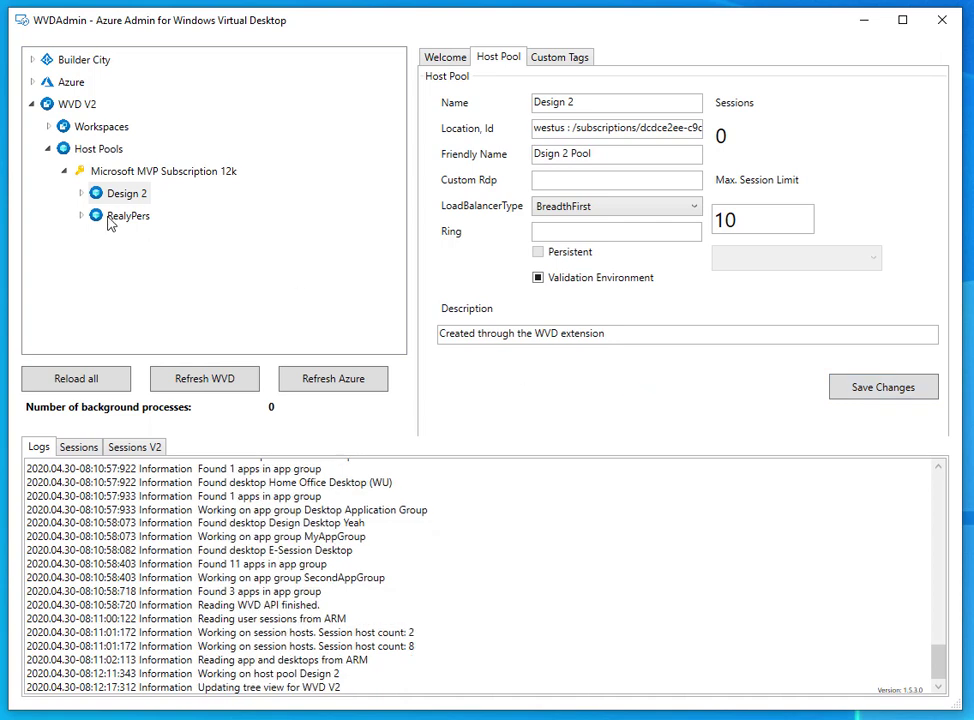
# Change the friendly name of the Deski/SessionDesktop desktop in the Design 2 pool to "SessionDesktop Spring" and save it
pyautogui.click(80, 195)
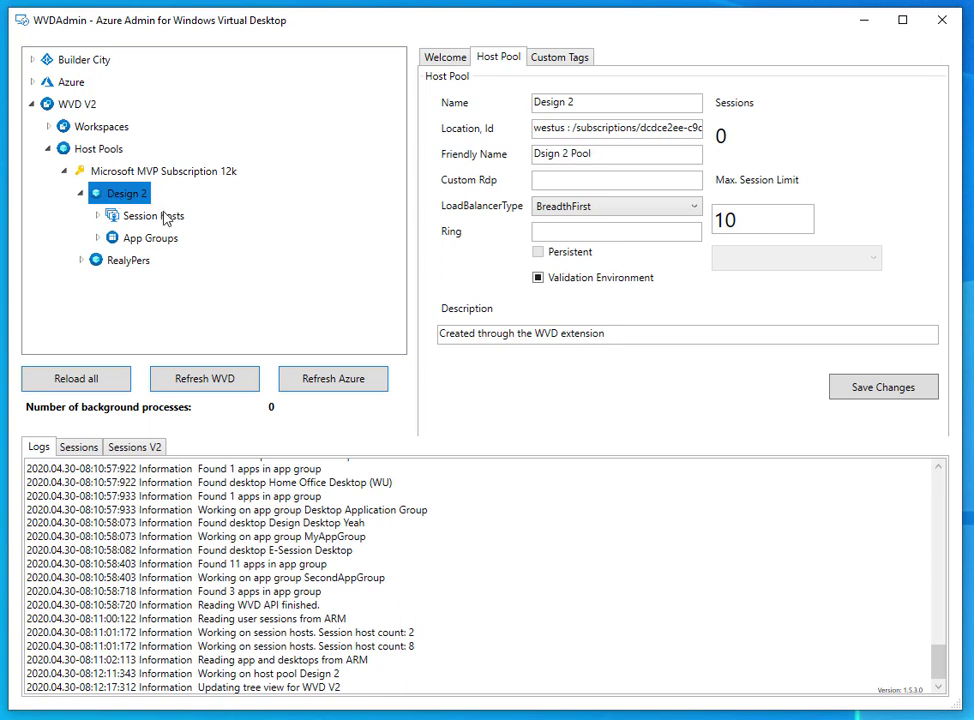
pyautogui.click(97, 239)
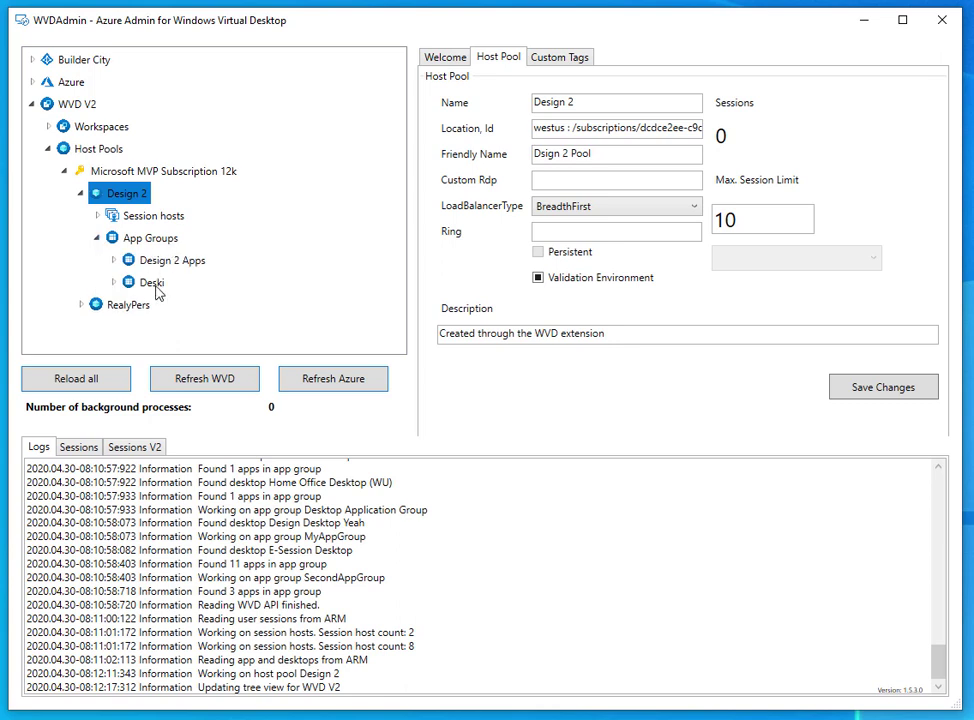
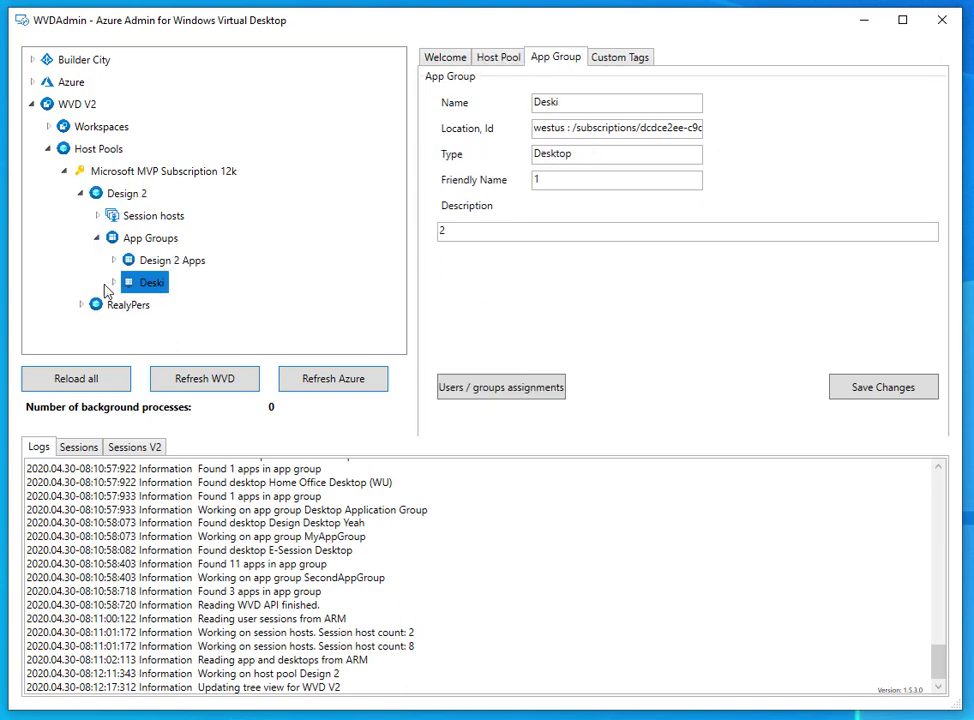
pyautogui.click(180, 306)
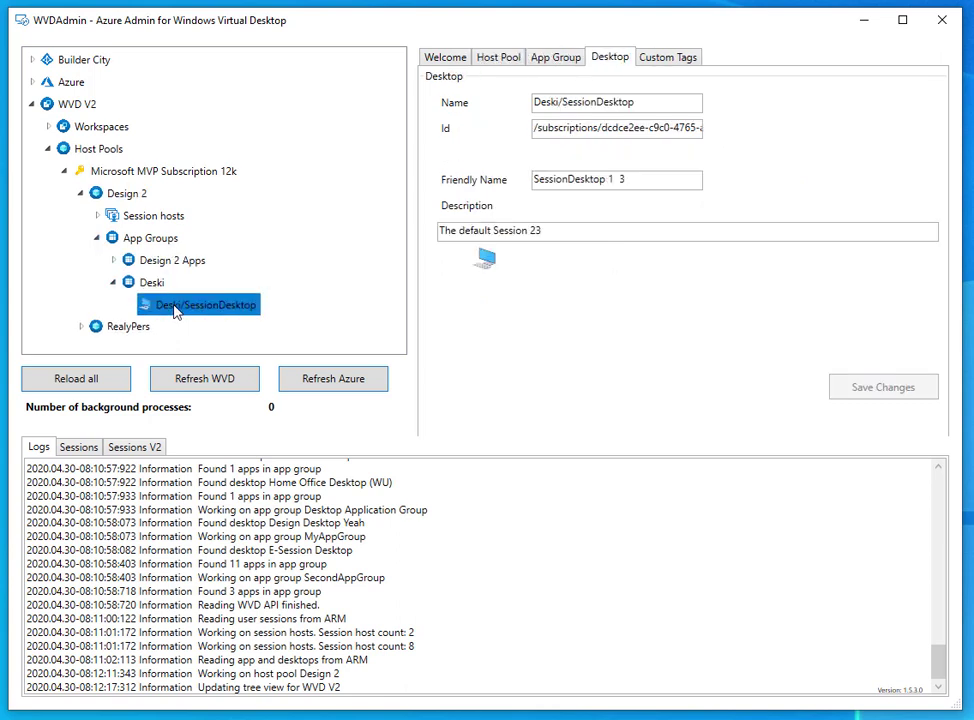
pyautogui.moveTo(626, 179); pyautogui.dragTo(611, 179)
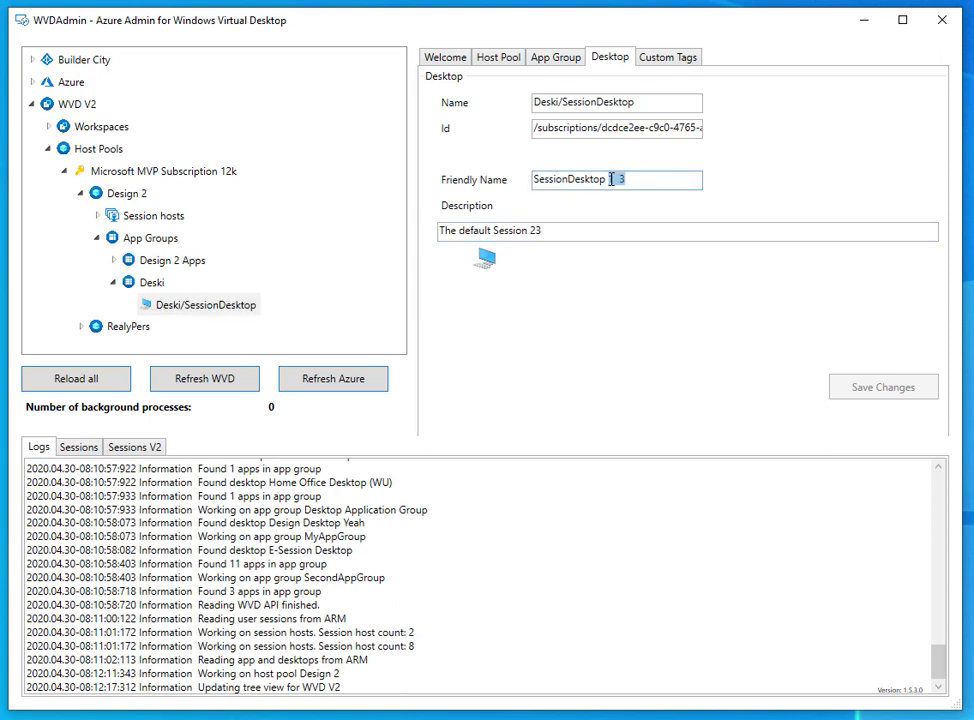
pyautogui.write('Spring')
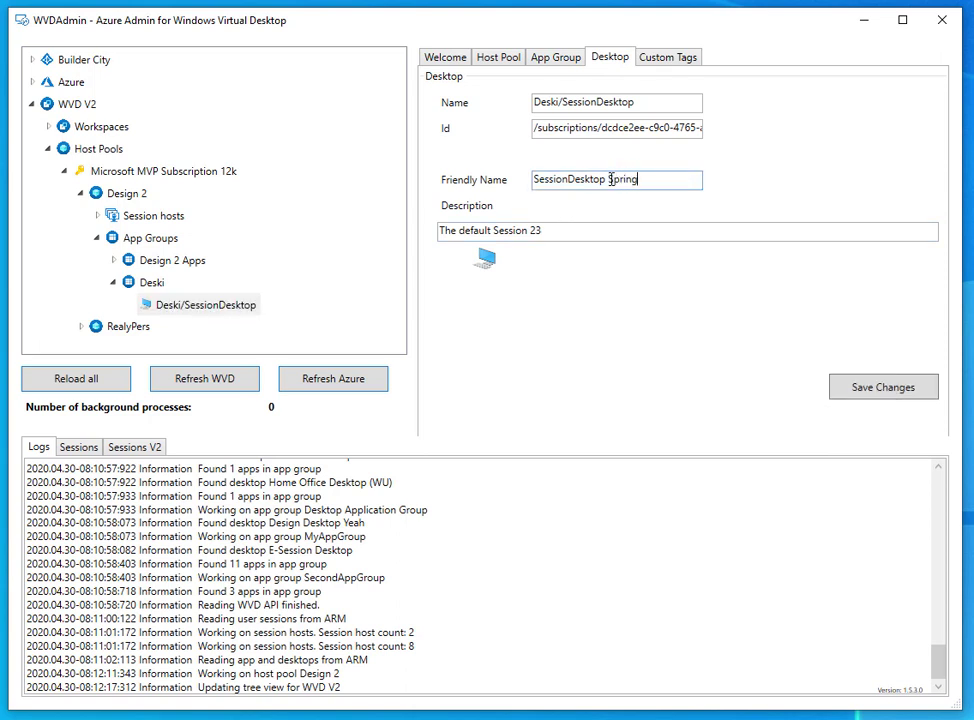
pyautogui.click(887, 388)
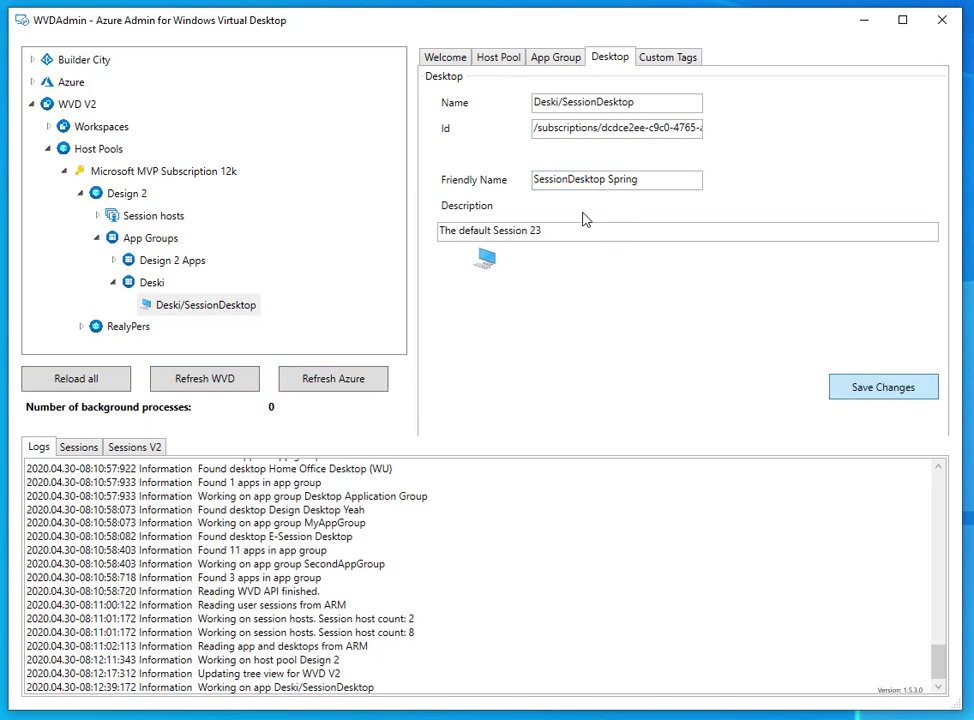
# Review the apps and properties of the Design 2 Apps group and the session hosts of the Design 2 pool
pyautogui.click(117, 263)
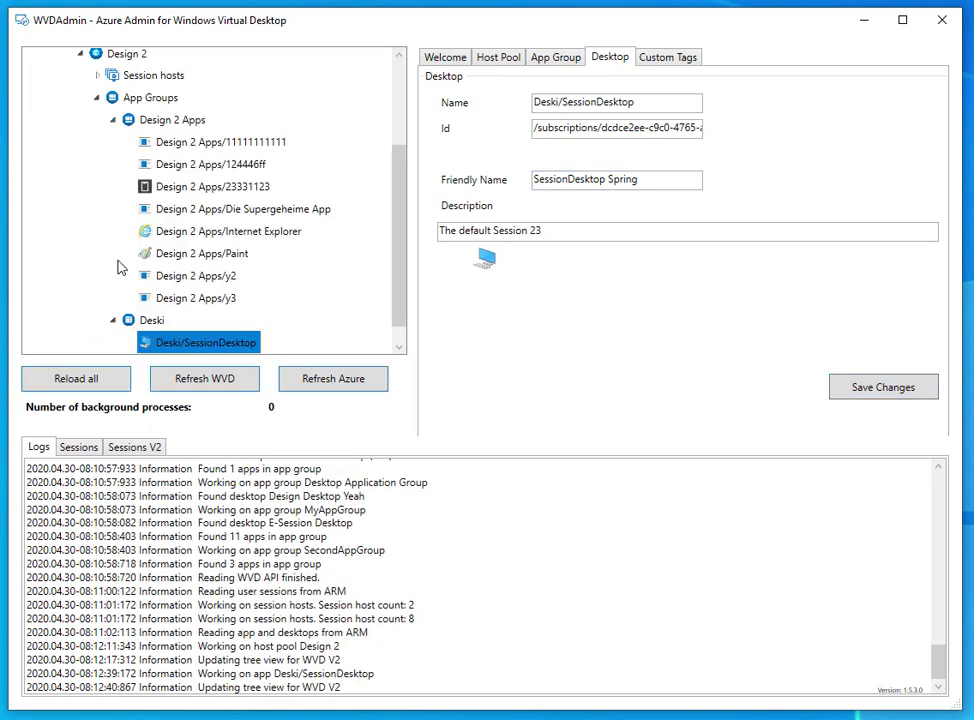
pyautogui.click(115, 129)
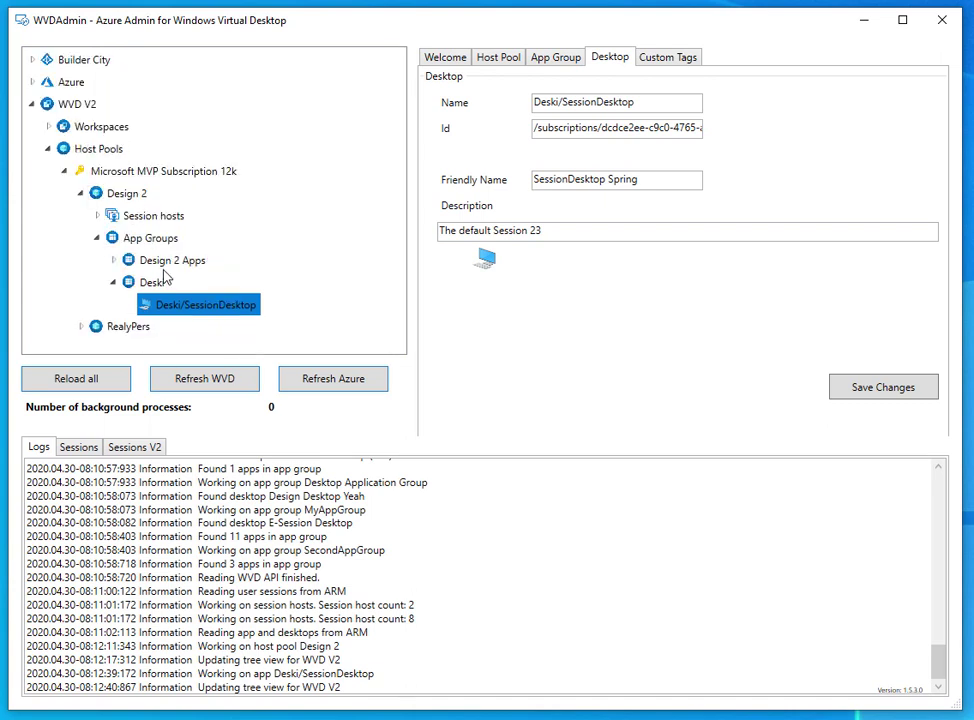
pyautogui.click(168, 260)
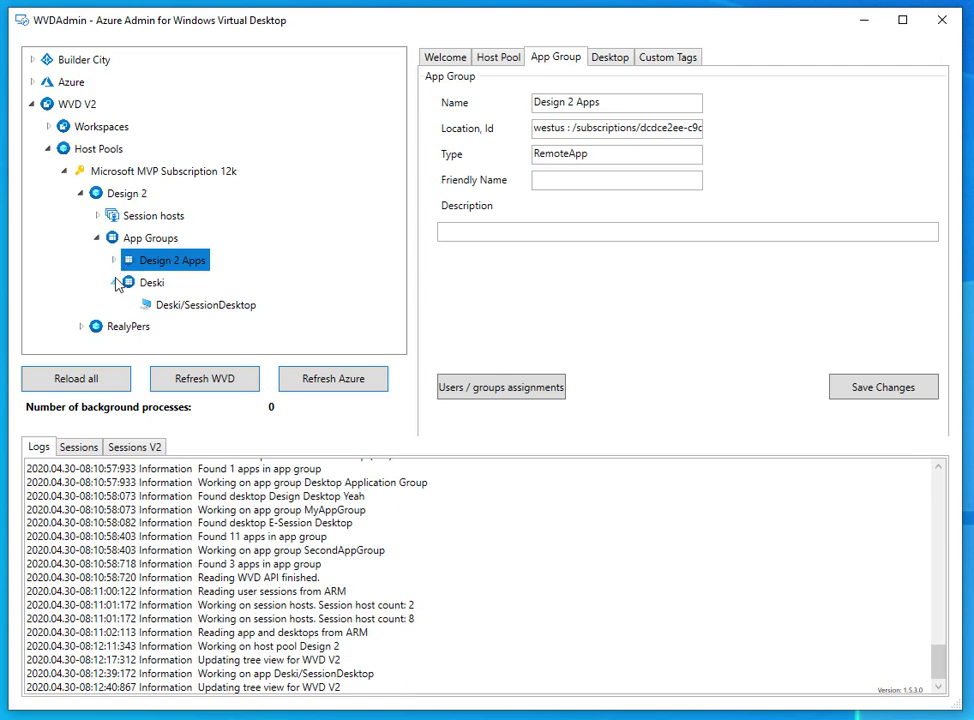
pyautogui.click(96, 239)
pyautogui.click(97, 216)
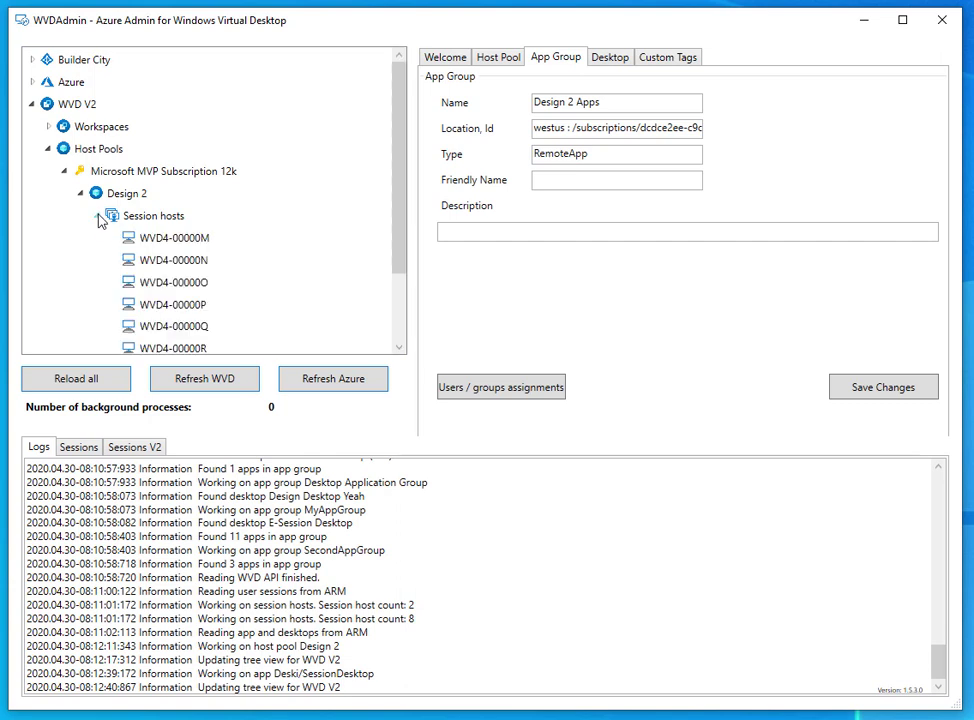
pyautogui.click(98, 216)
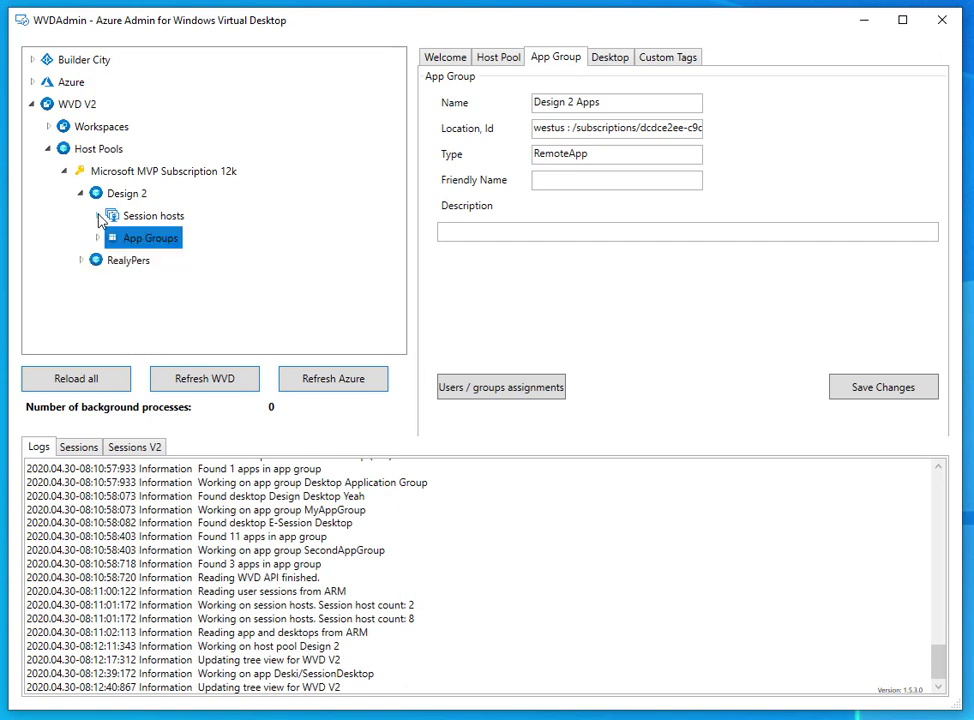
pyautogui.click(32, 83)
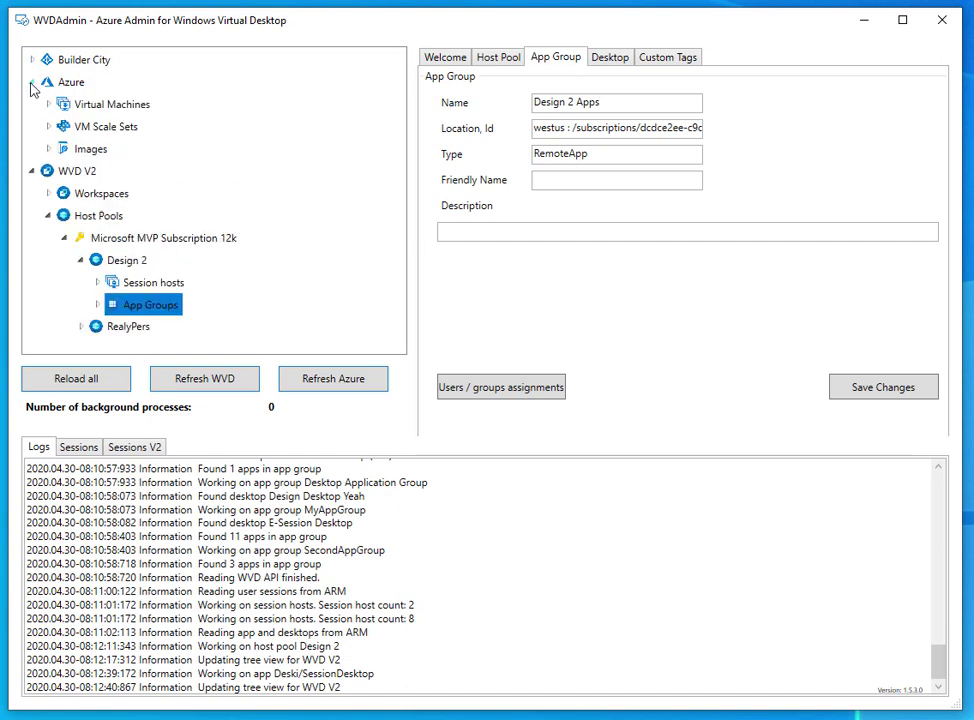
pyautogui.click(49, 149)
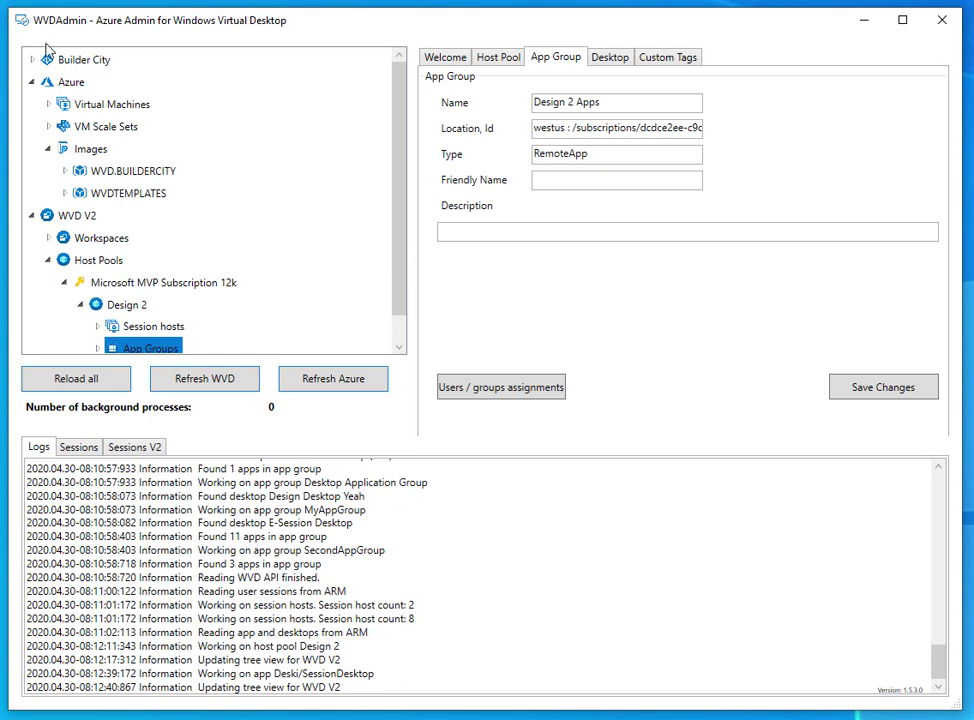
pyautogui.click(66, 195)
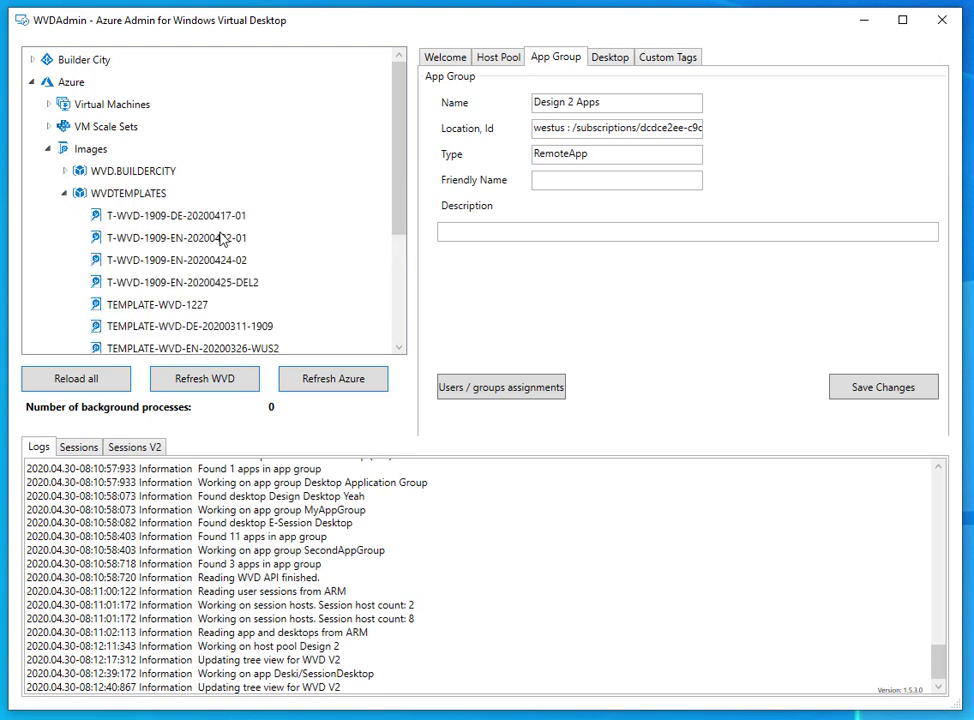
pyautogui.scroll(-1, 200, 228)
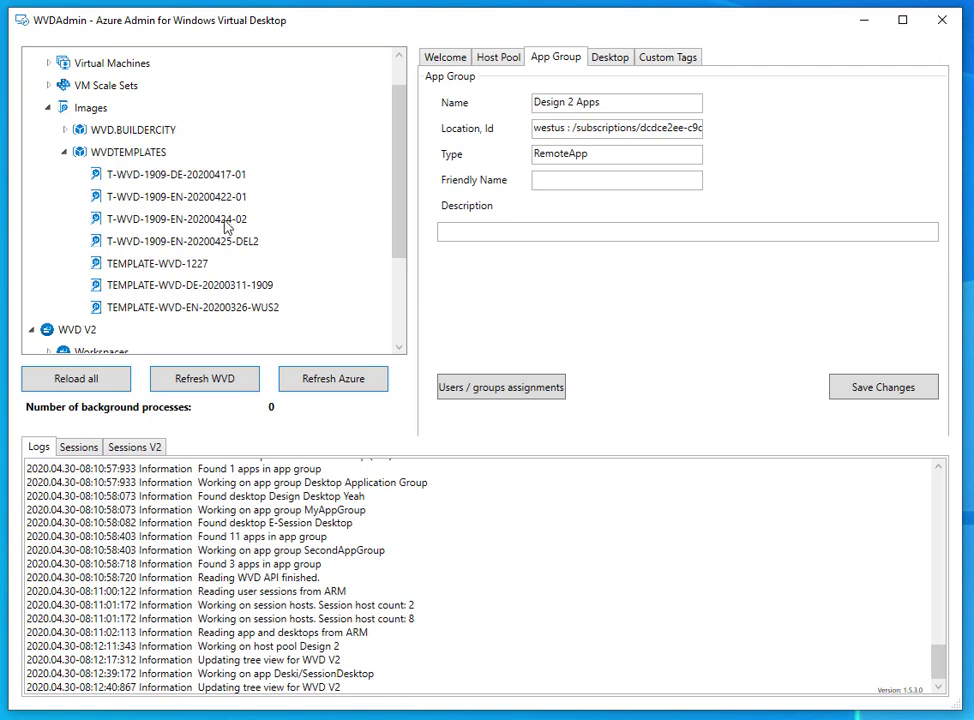
pyautogui.click(224, 222)
pyautogui.rightClick(224, 222)
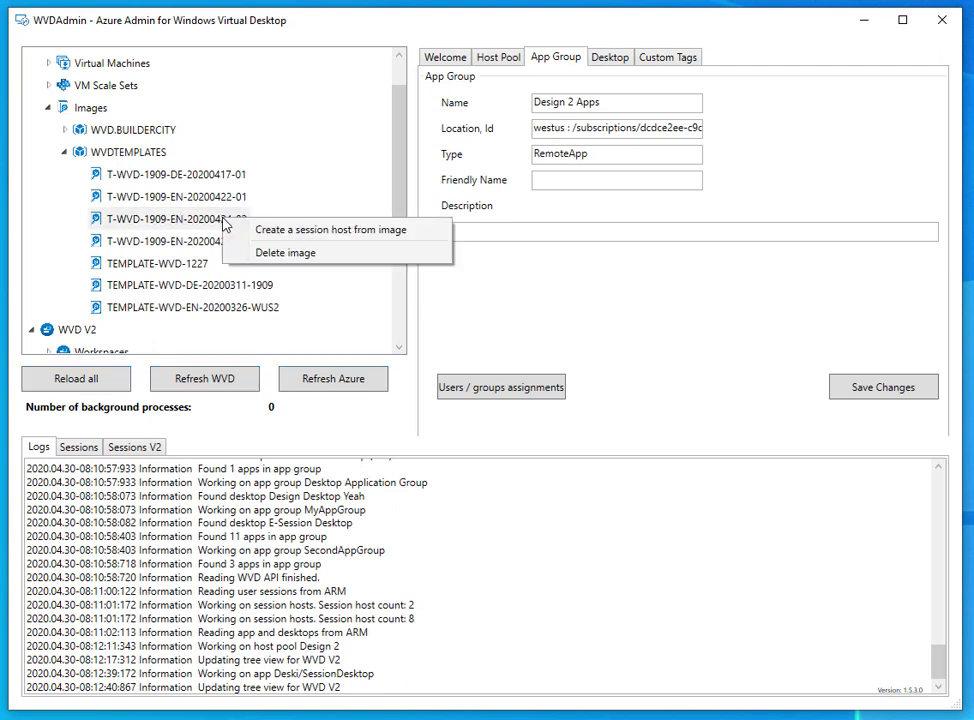
pyautogui.click(321, 233)
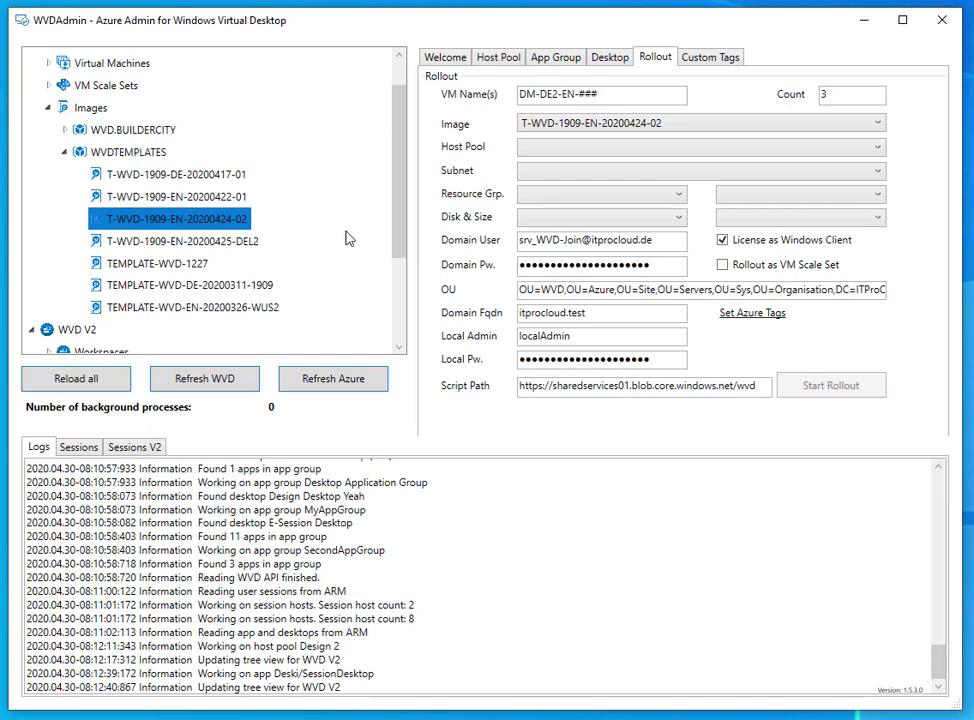
# Set the rollout's VM names to DM-SP-EN-### and choose Design 2 as its host pool
pyautogui.click(552, 95)
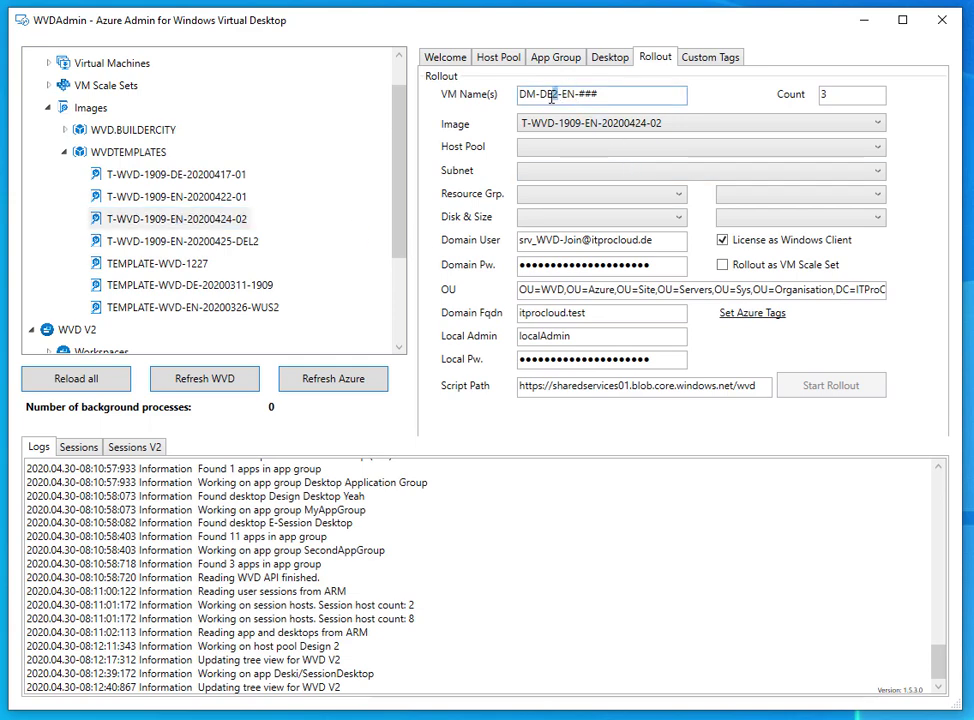
pyautogui.write('SP')
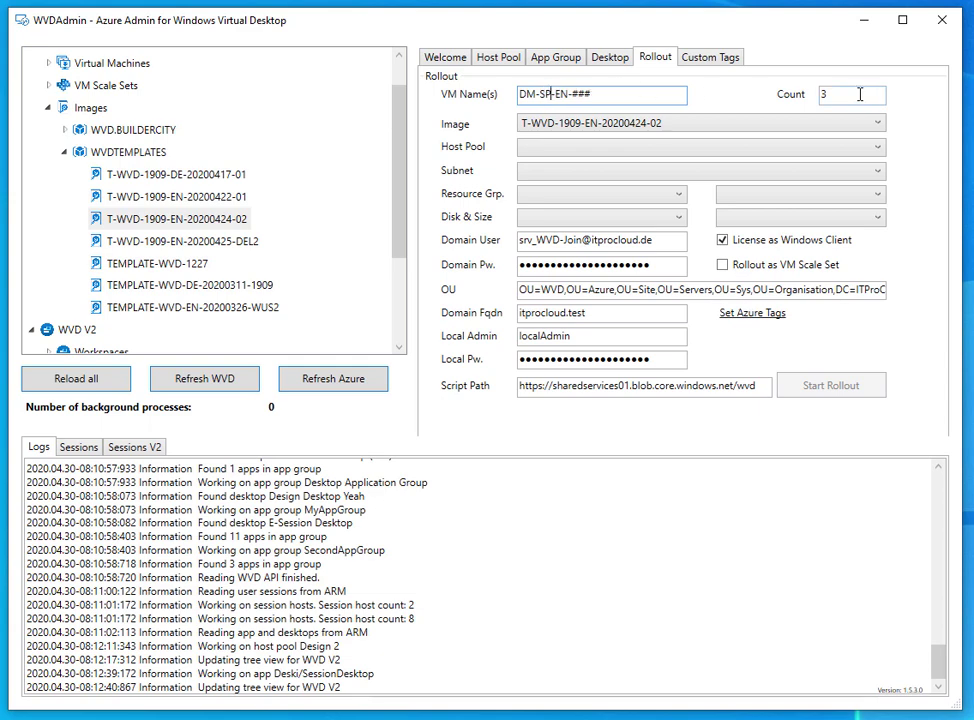
pyautogui.click(611, 148)
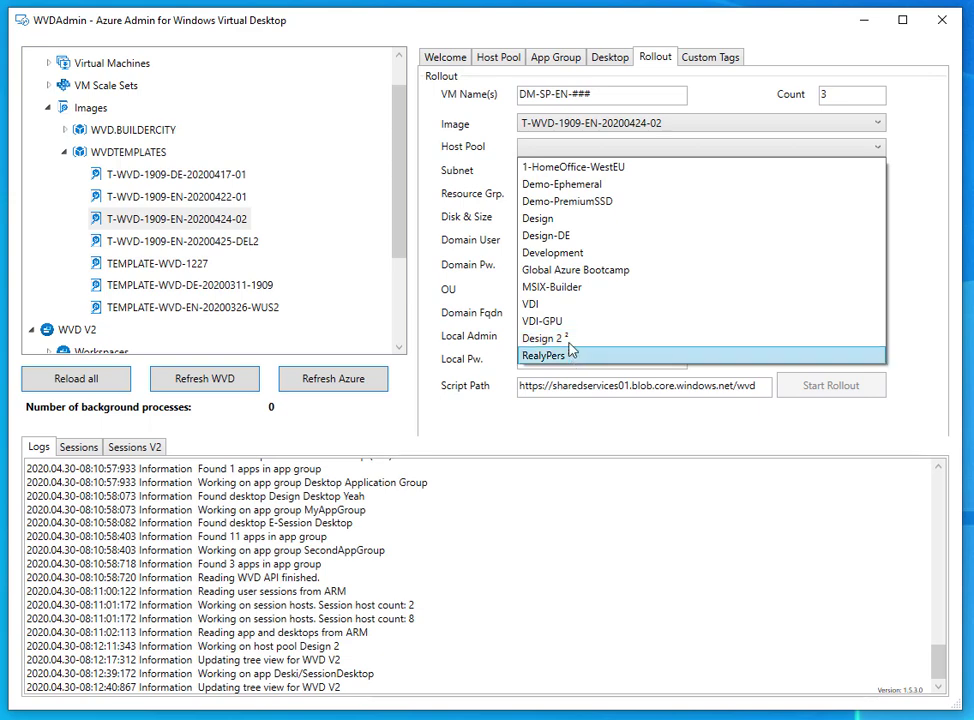
pyautogui.click(562, 338)
pyautogui.moveTo(398, 238); pyautogui.dragTo(417, 226)
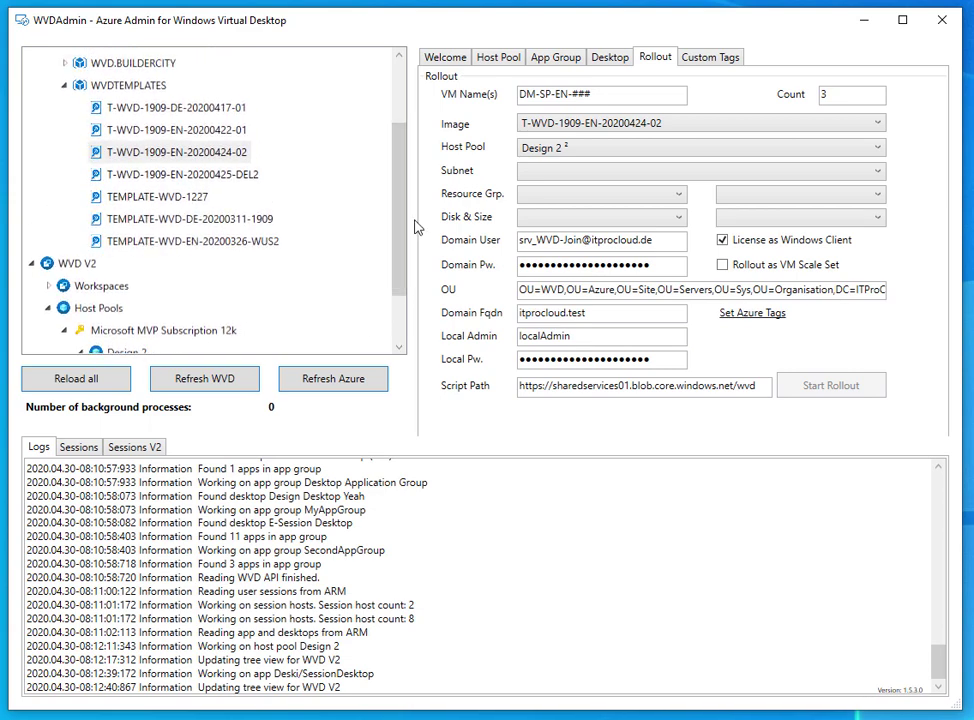
# Assign the rollout to the WestEurope-vnet/WVD subnet and the WVD.Design2 resource group
pyautogui.click(632, 175)
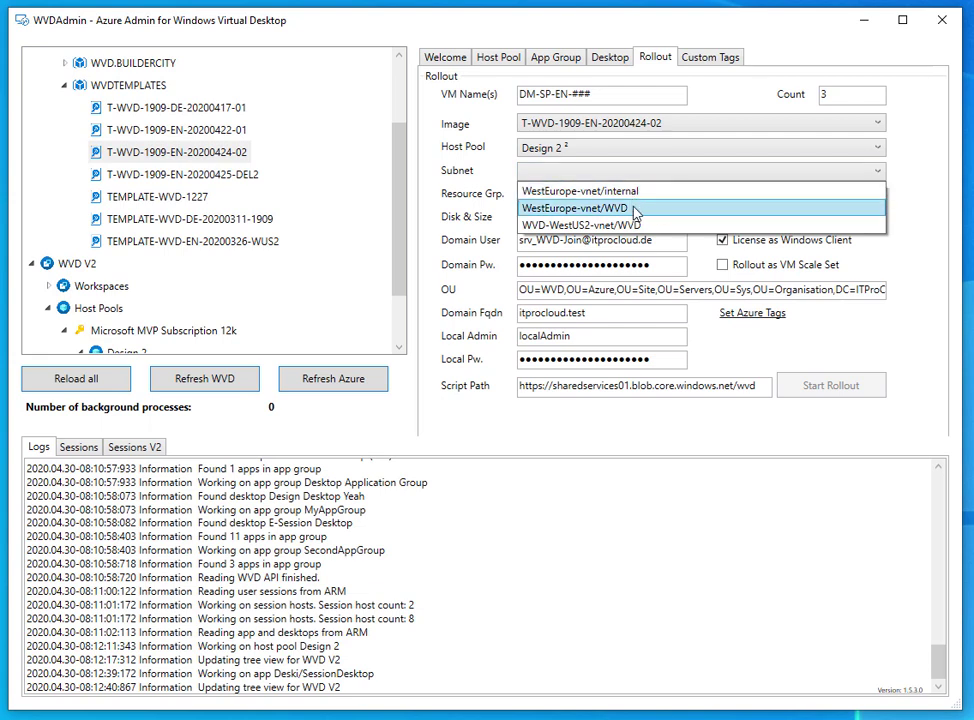
pyautogui.click(634, 209)
pyautogui.click(643, 197)
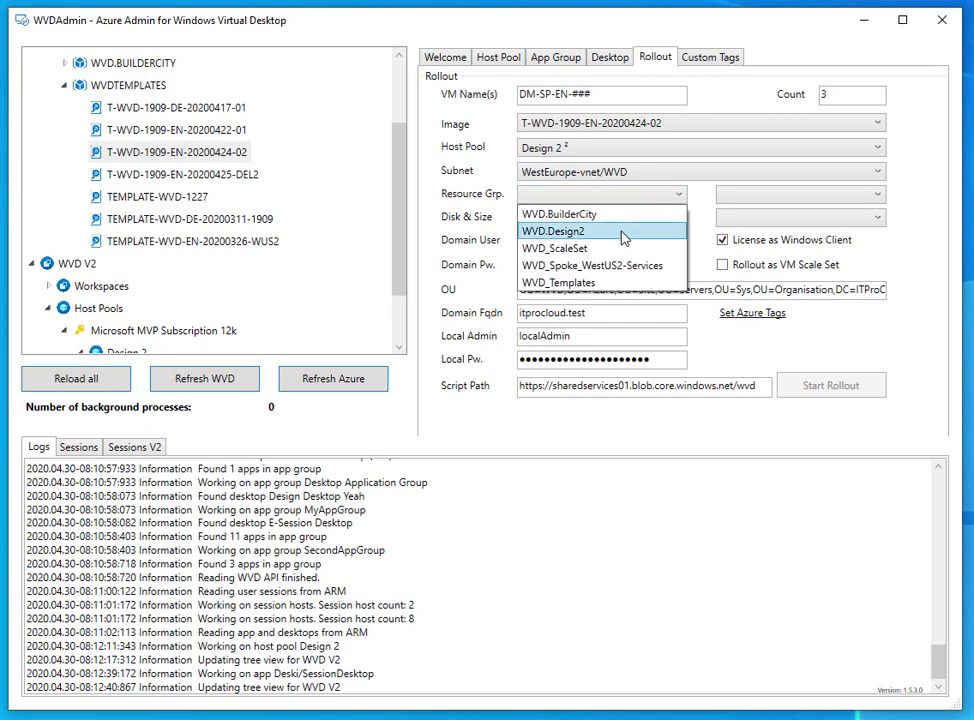
pyautogui.click(620, 235)
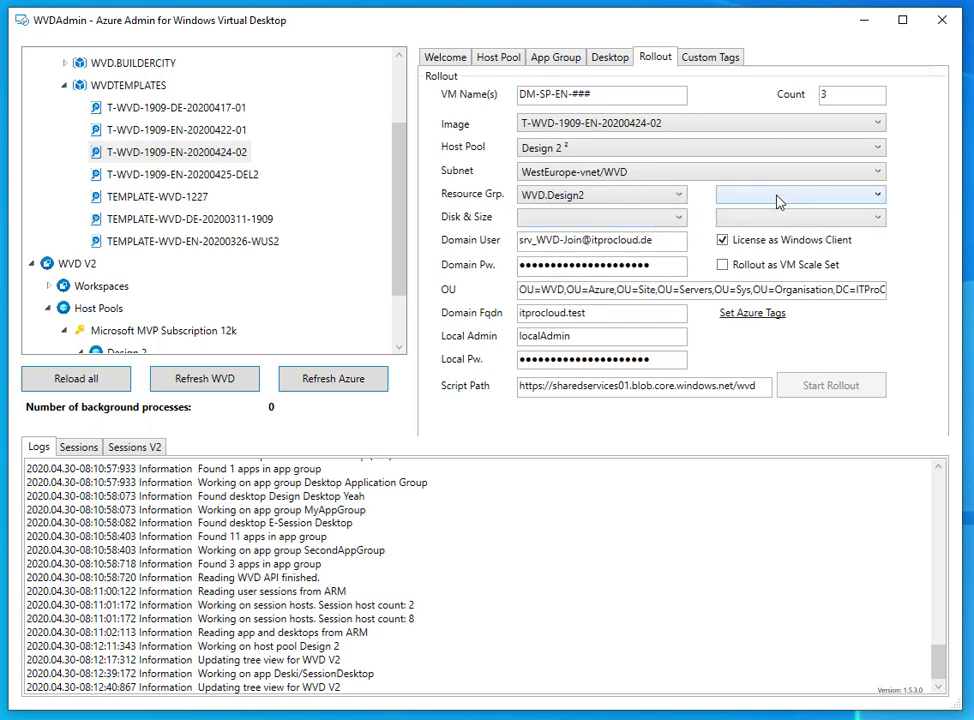
# Choose Ephemeral disks and the StandardDS3V2 VM size, and start the rollout
pyautogui.click(662, 219)
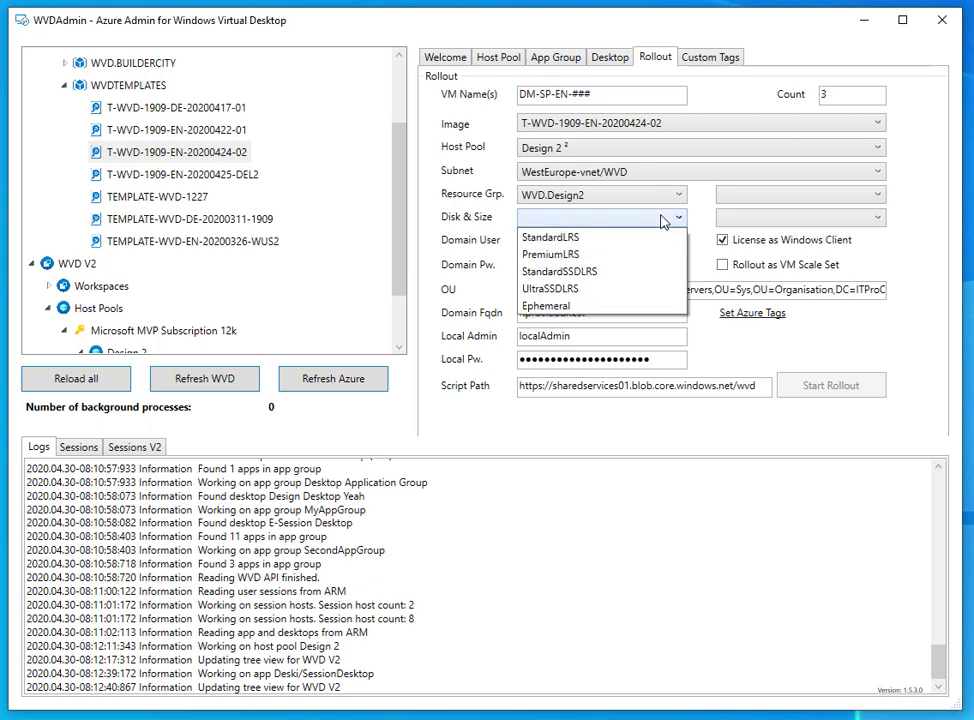
pyautogui.click(618, 307)
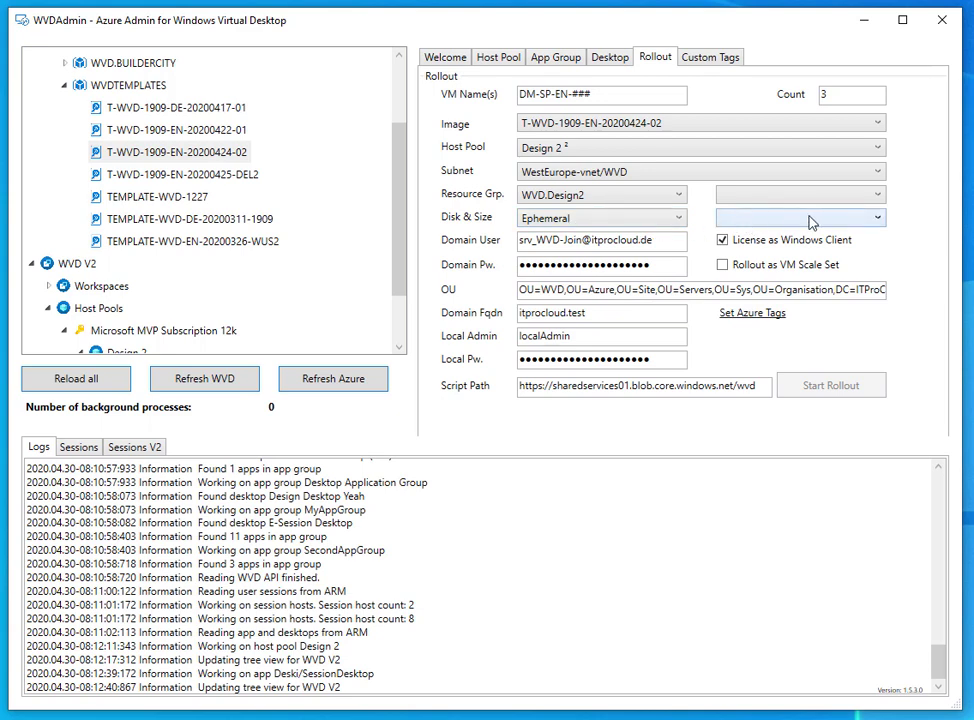
pyautogui.click(843, 219)
pyautogui.moveTo(879, 257); pyautogui.dragTo(870, 370)
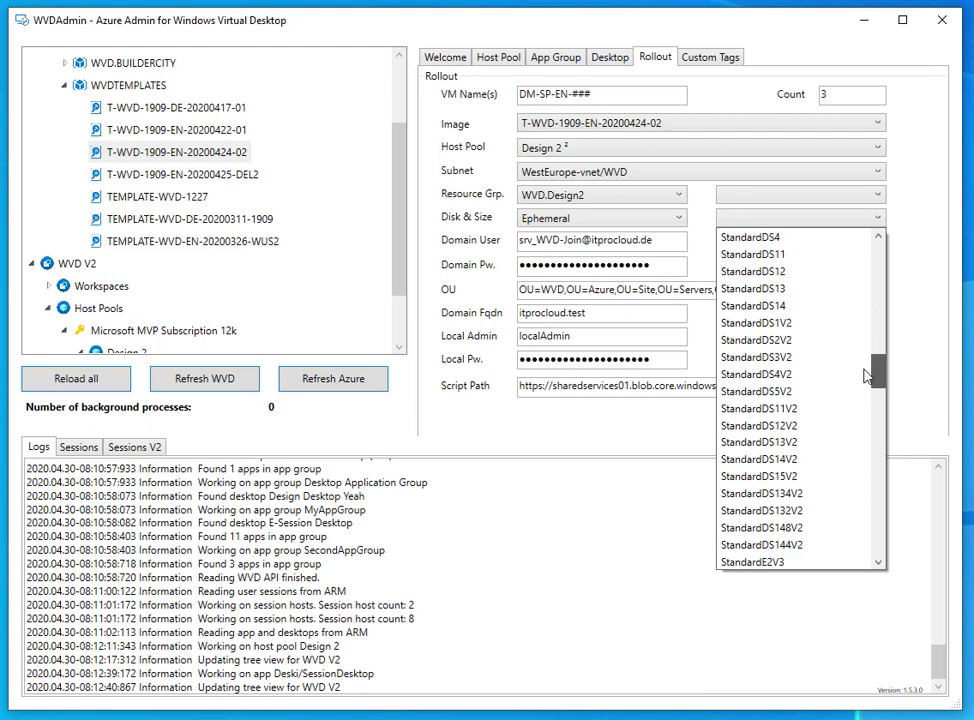
pyautogui.click(792, 357)
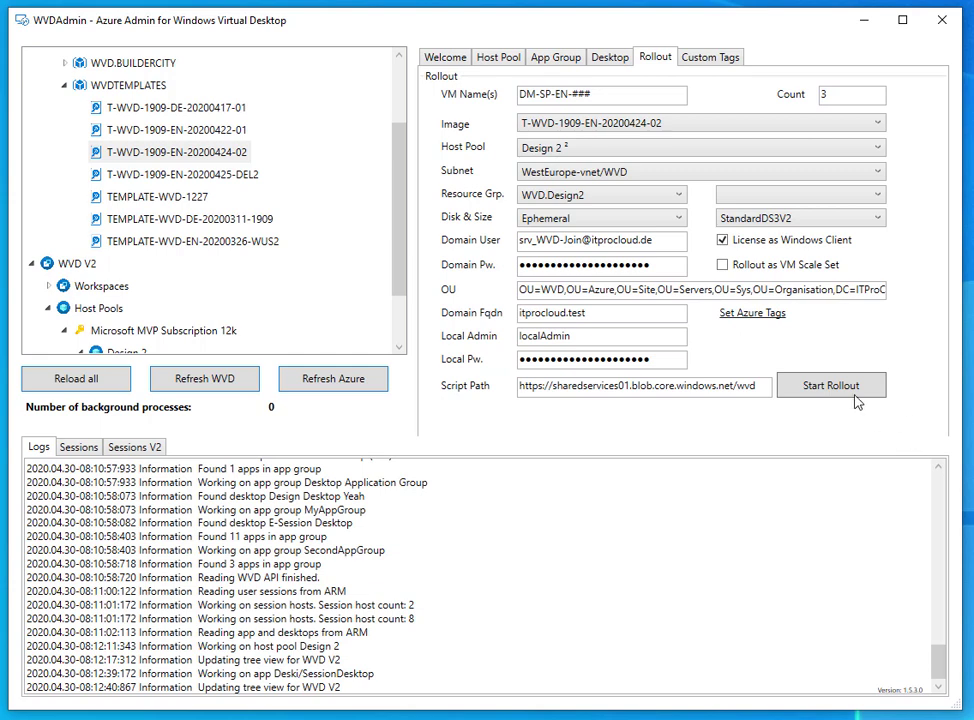
pyautogui.click(829, 387)
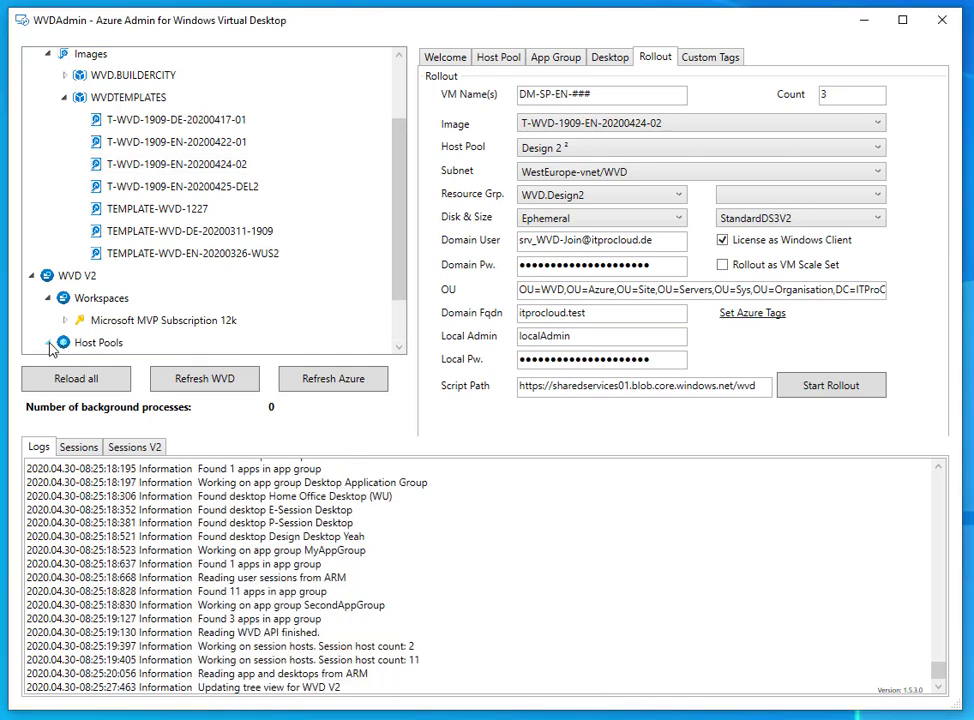
# Reload all resources and list the session hosts of the Design 2 pool under WVD V2
pyautogui.click(108, 341)
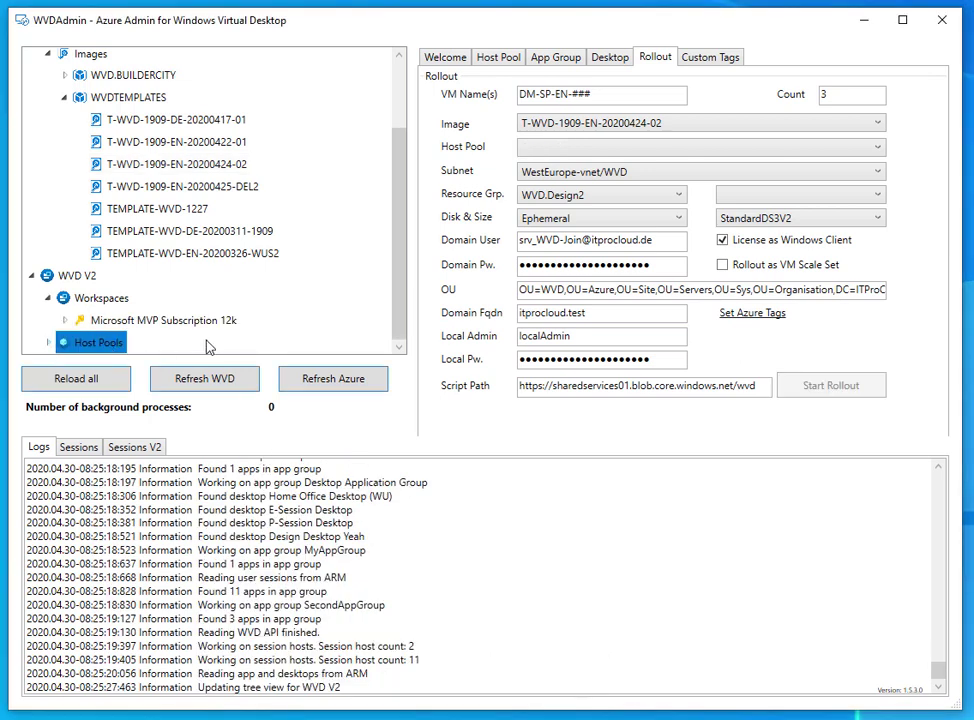
pyautogui.click(85, 388)
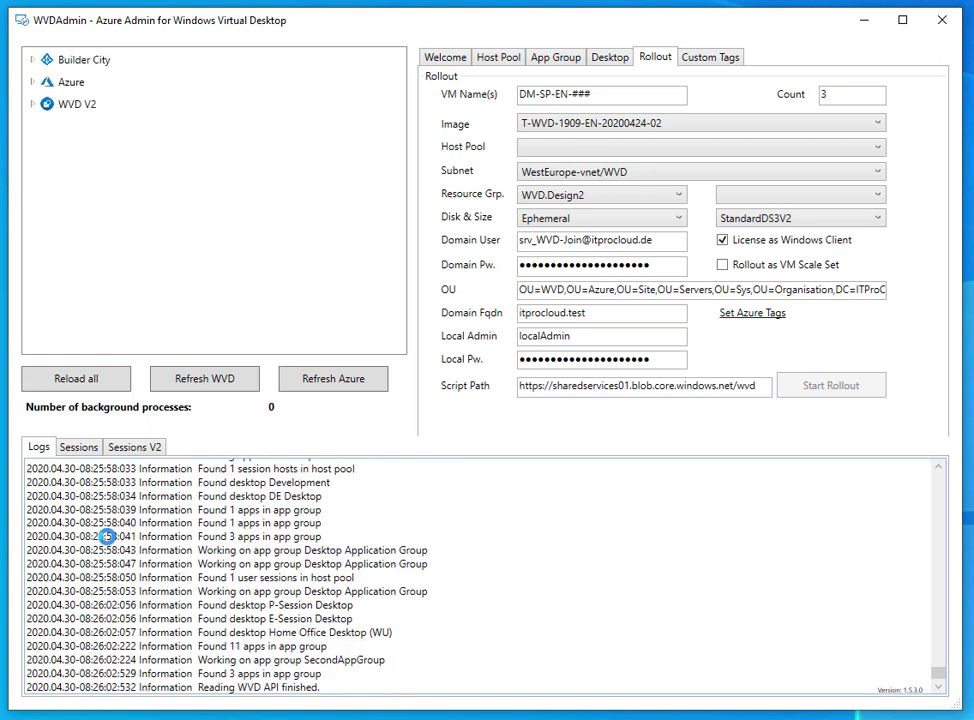
pyautogui.click(33, 104)
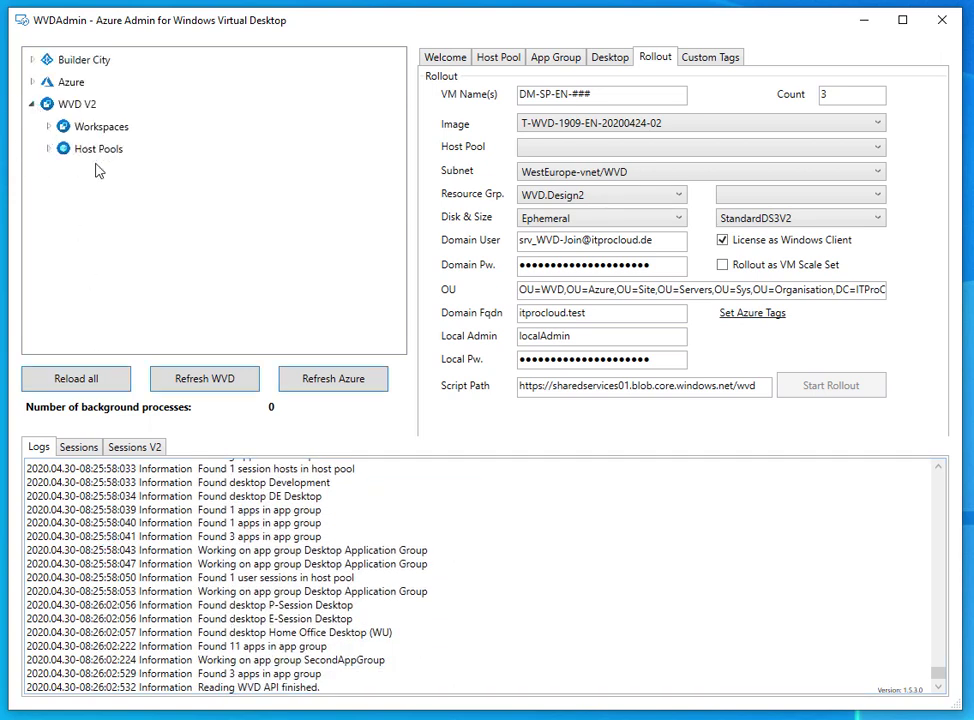
pyautogui.click(48, 148)
pyautogui.click(64, 171)
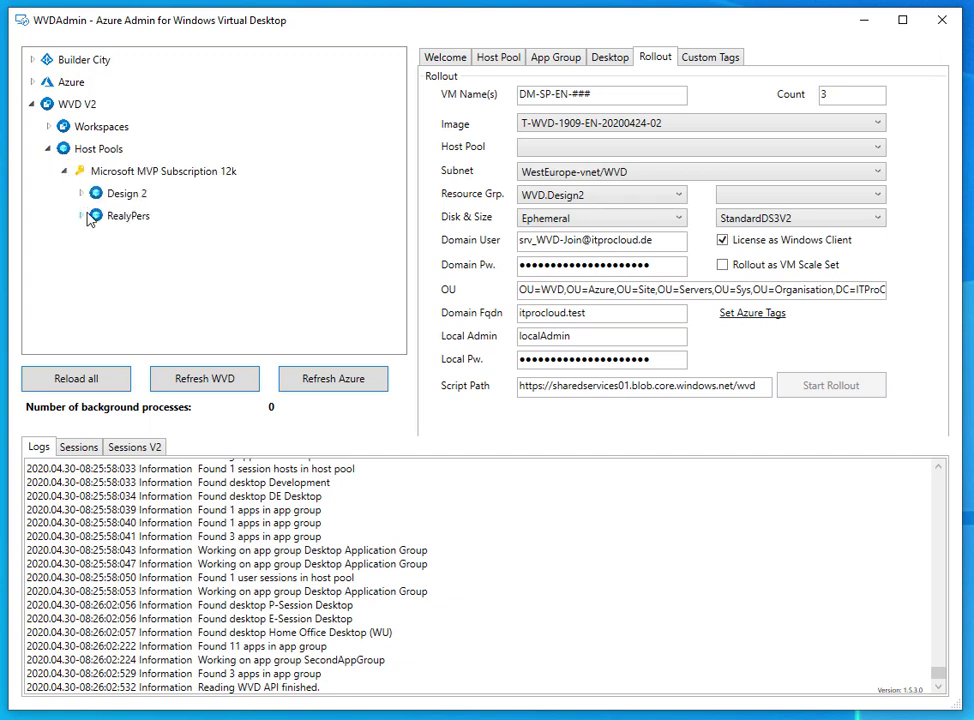
pyautogui.click(81, 193)
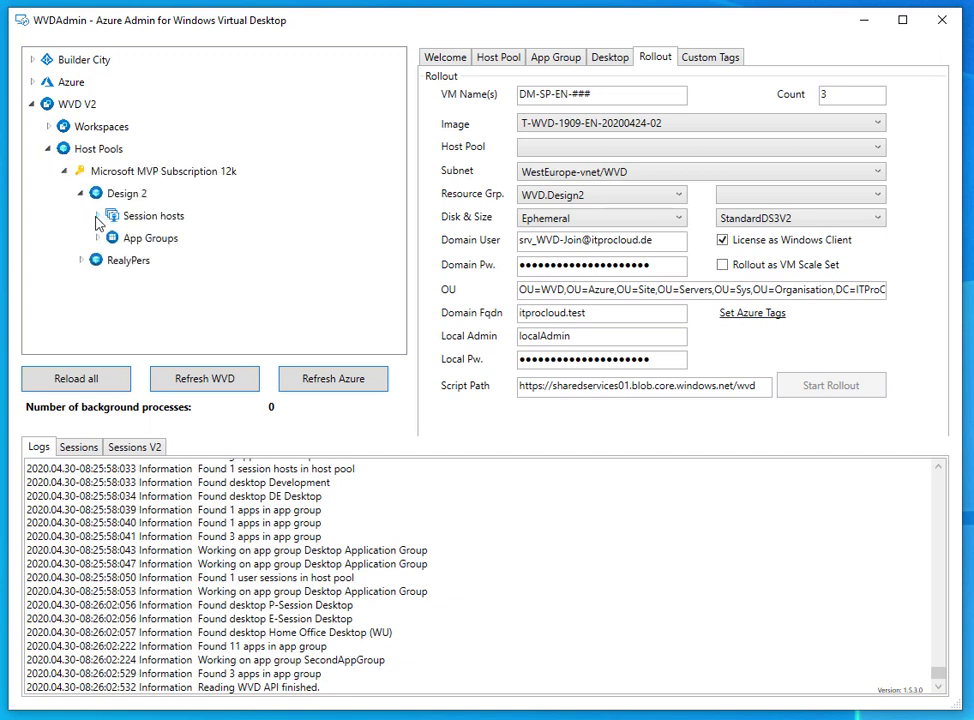
pyautogui.click(100, 215)
# Compare the heartbeat, agent version and status details of session hosts DM-SP-EN-001, DM-SP-EN-002 and DM-SP-EN-003
pyautogui.click(145, 142)
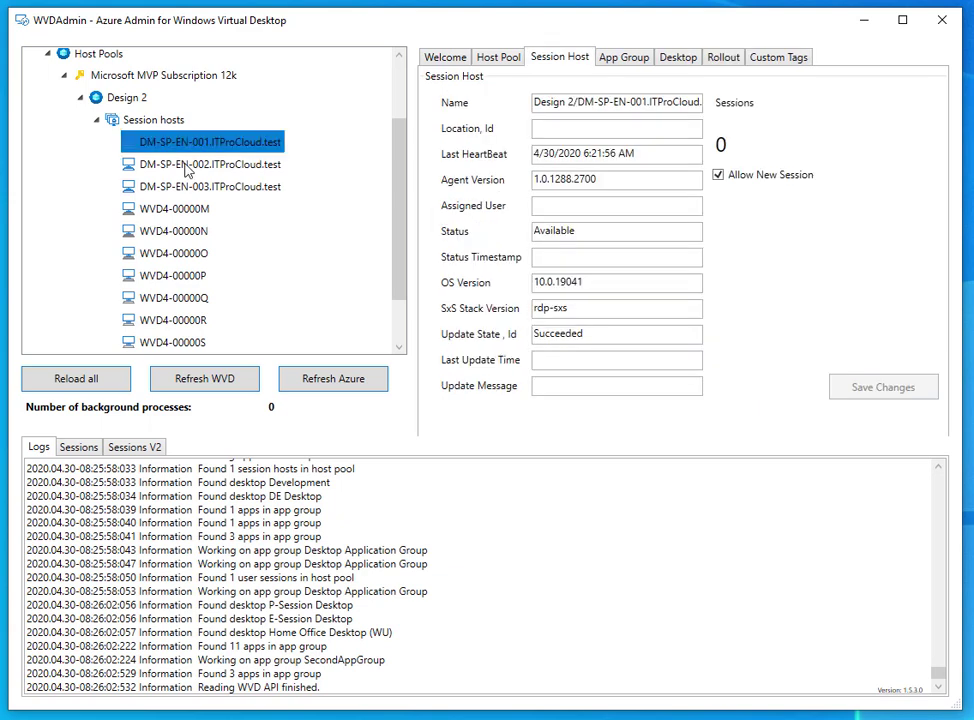
pyautogui.click(180, 164)
pyautogui.click(185, 148)
pyautogui.click(185, 166)
pyautogui.click(183, 144)
pyautogui.click(185, 164)
pyautogui.click(185, 186)
pyautogui.click(187, 163)
pyautogui.click(187, 147)
pyautogui.click(192, 165)
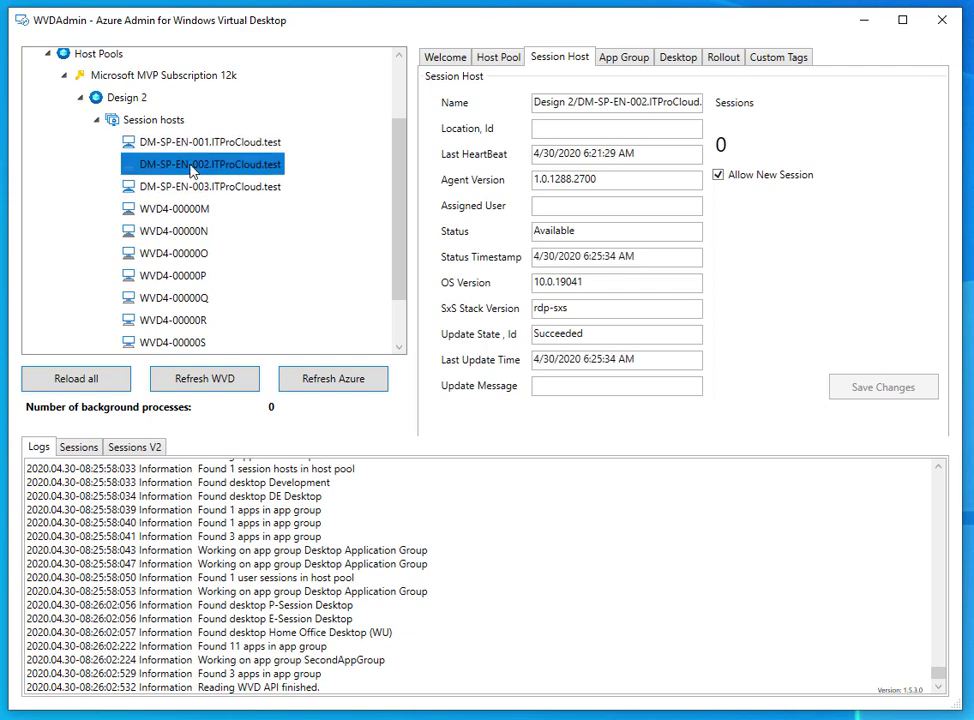
pyautogui.click(197, 186)
pyautogui.click(193, 166)
# Refresh the details of session host DM-SP-EN-001 in the Design 2 pool
pyautogui.click(194, 143)
pyautogui.rightClick(194, 142)
pyautogui.click(267, 272)
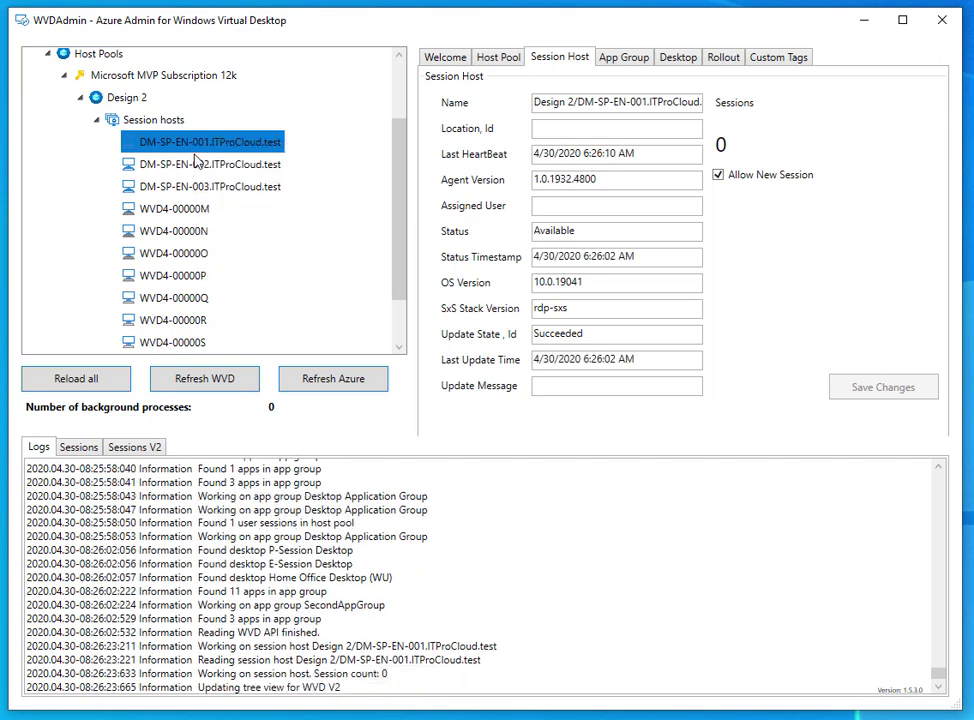
# Review the Design 2 pool's app groups and check the user and group assignments of Deski
pyautogui.scroll(1, 196, 160)
pyautogui.click(97, 161)
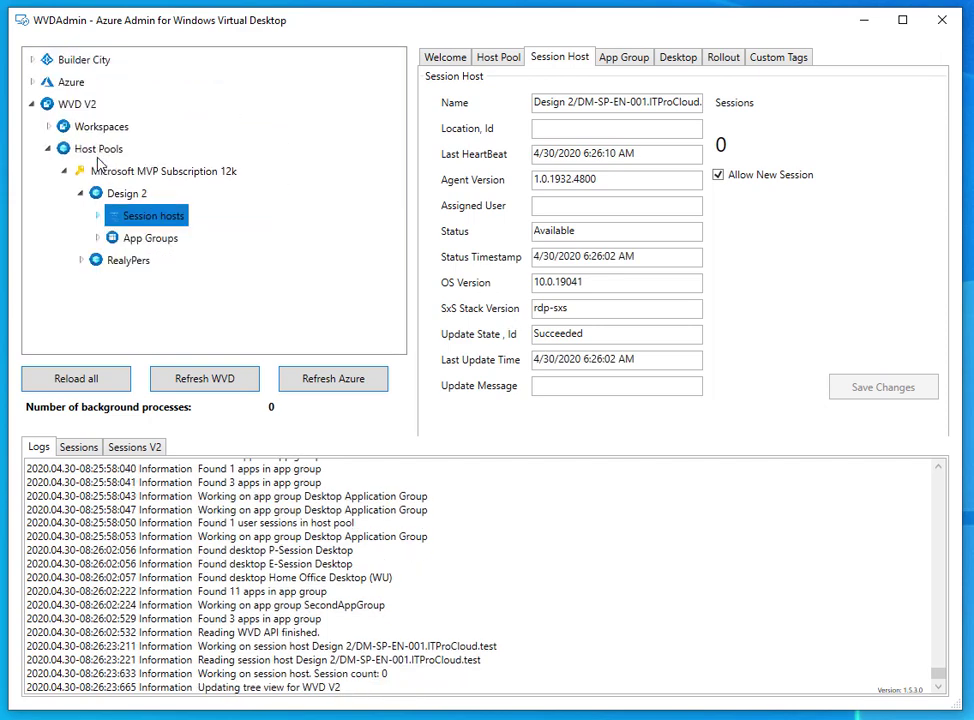
pyautogui.click(97, 238)
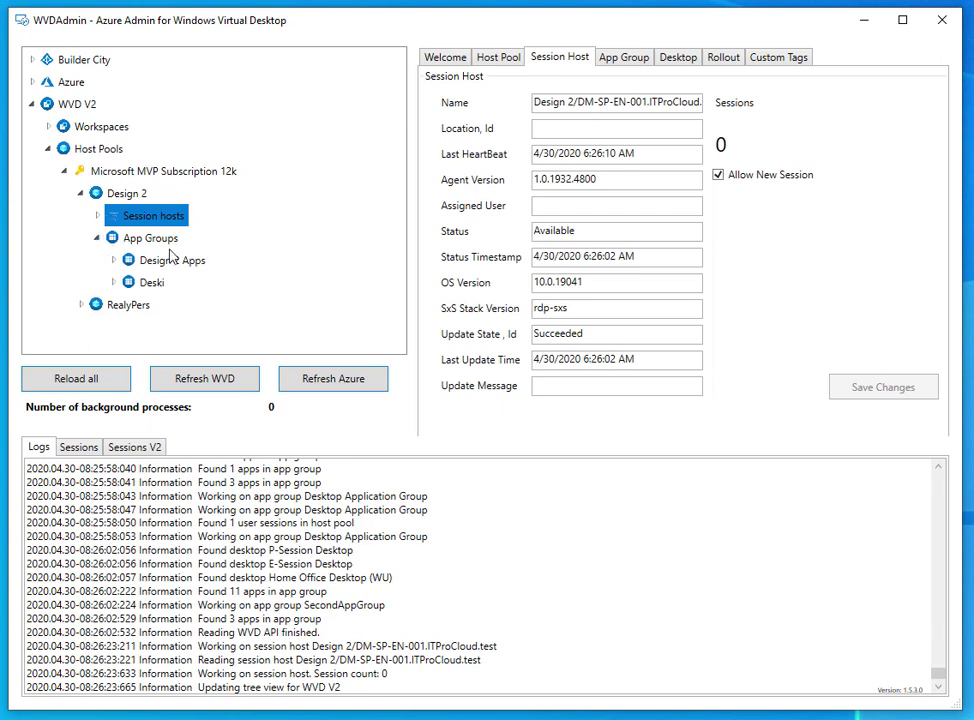
pyautogui.click(113, 283)
pyautogui.click(160, 286)
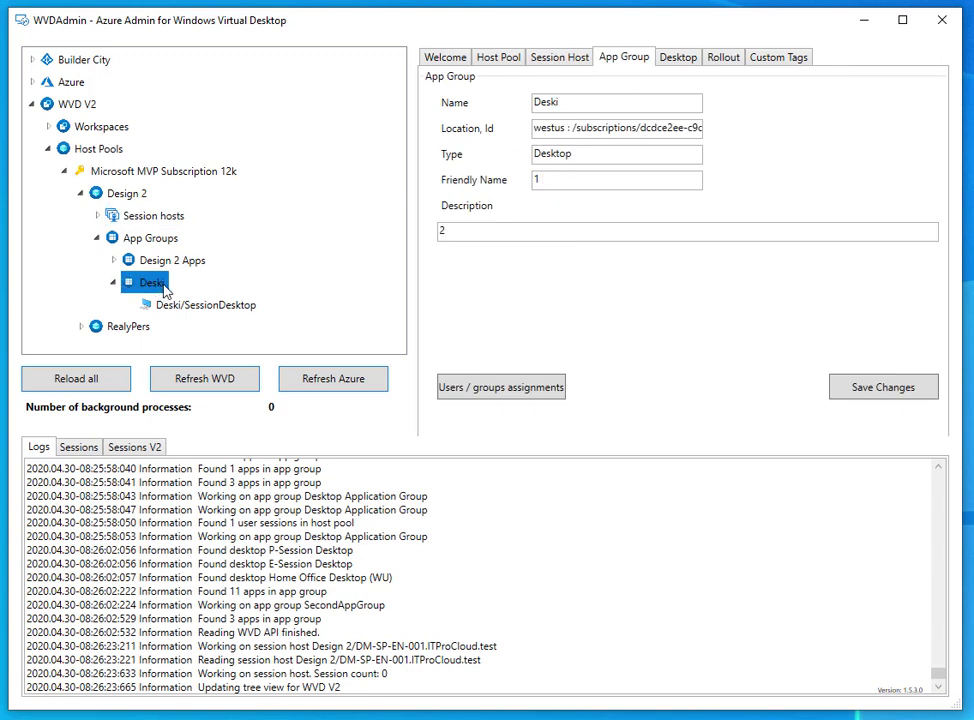
pyautogui.click(167, 264)
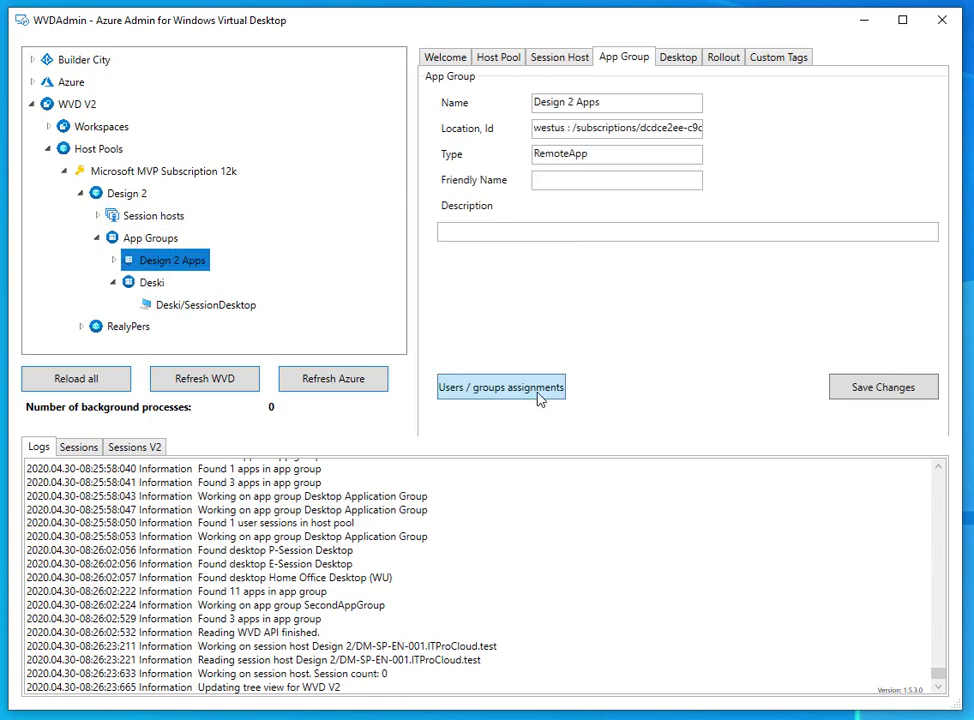
pyautogui.click(155, 285)
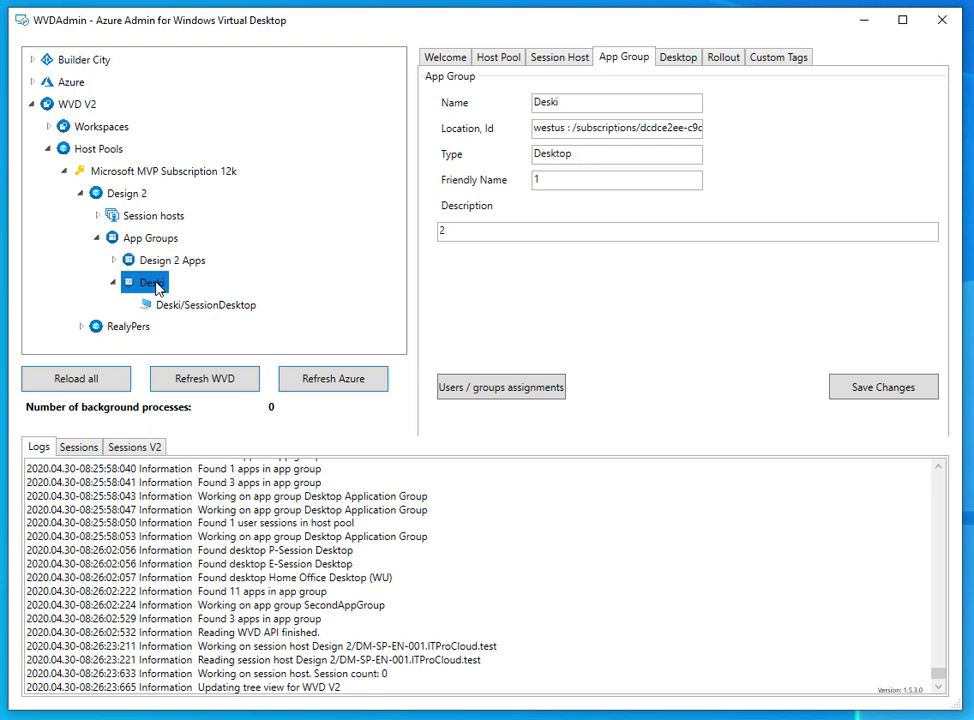
pyautogui.click(520, 392)
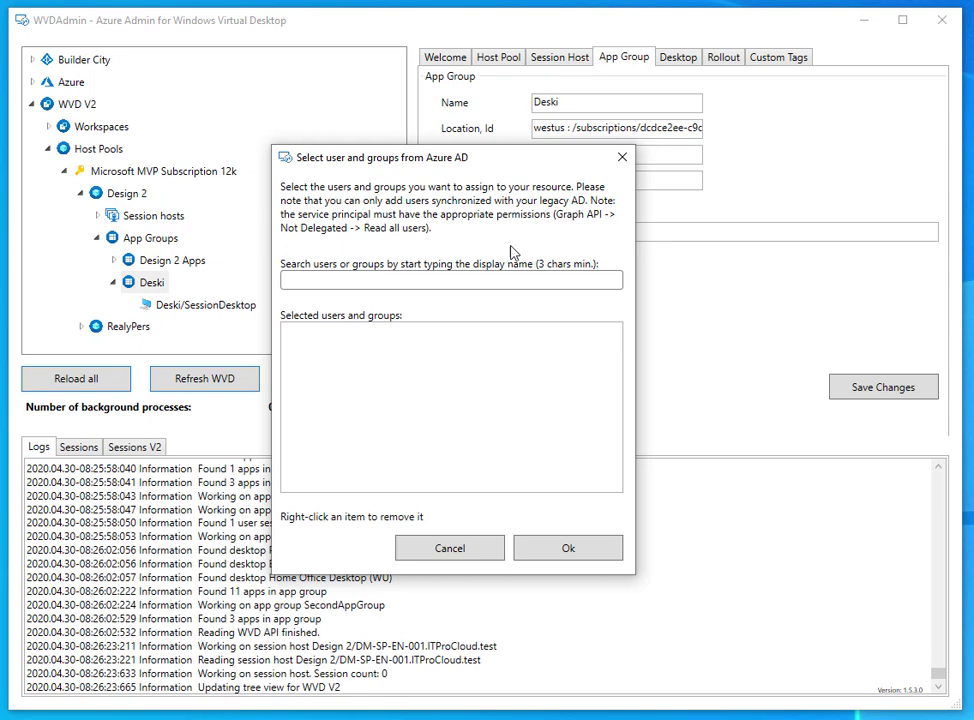
pyautogui.click(622, 157)
# Remove the SW_WVD_All group from the user and group assignments of the Design 2 Apps app group
pyautogui.click(185, 264)
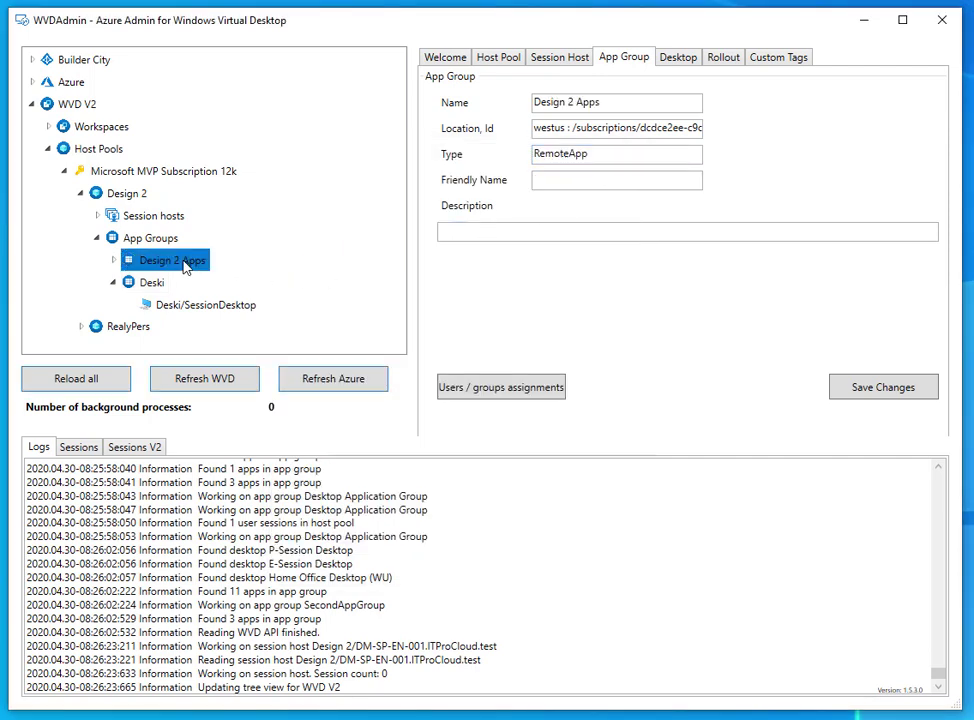
pyautogui.click(502, 401)
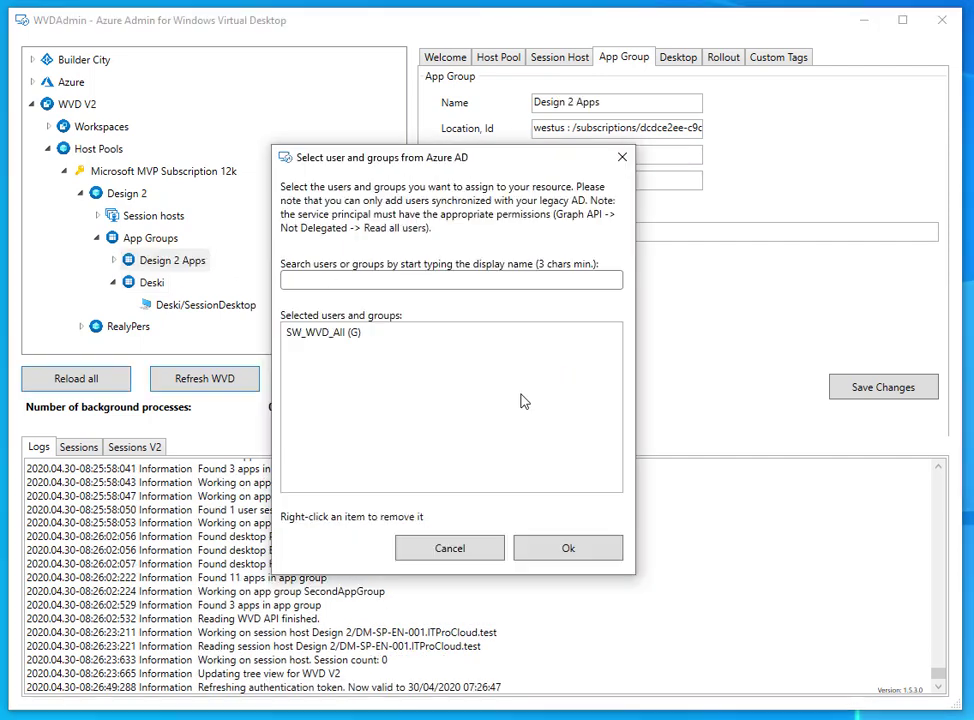
pyautogui.click(345, 334)
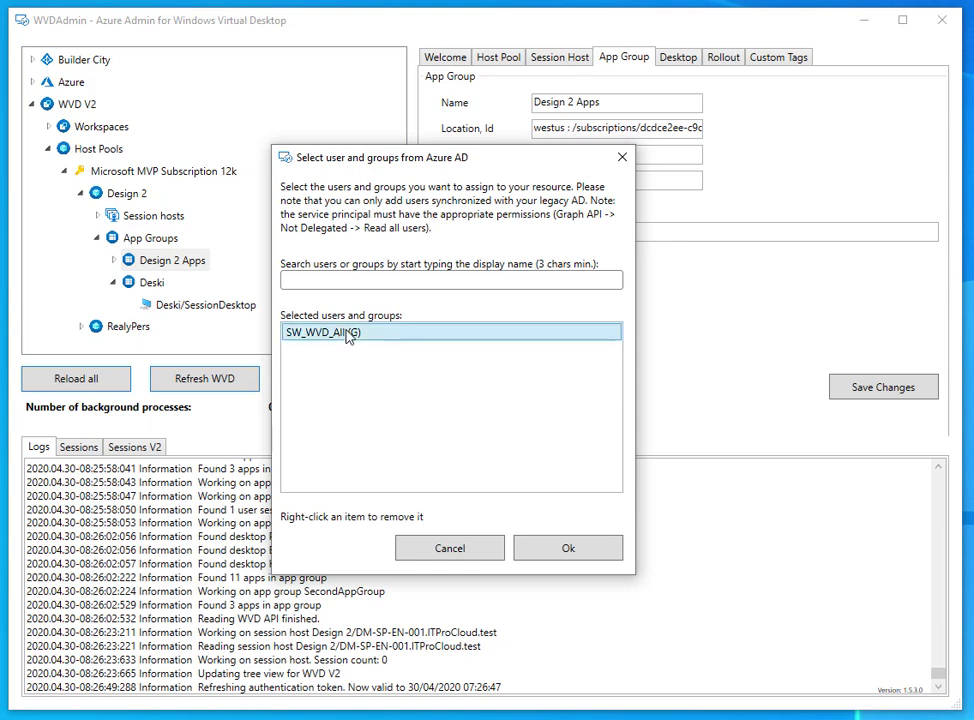
pyautogui.rightClick(347, 336)
pyautogui.click(385, 338)
pyautogui.click(576, 559)
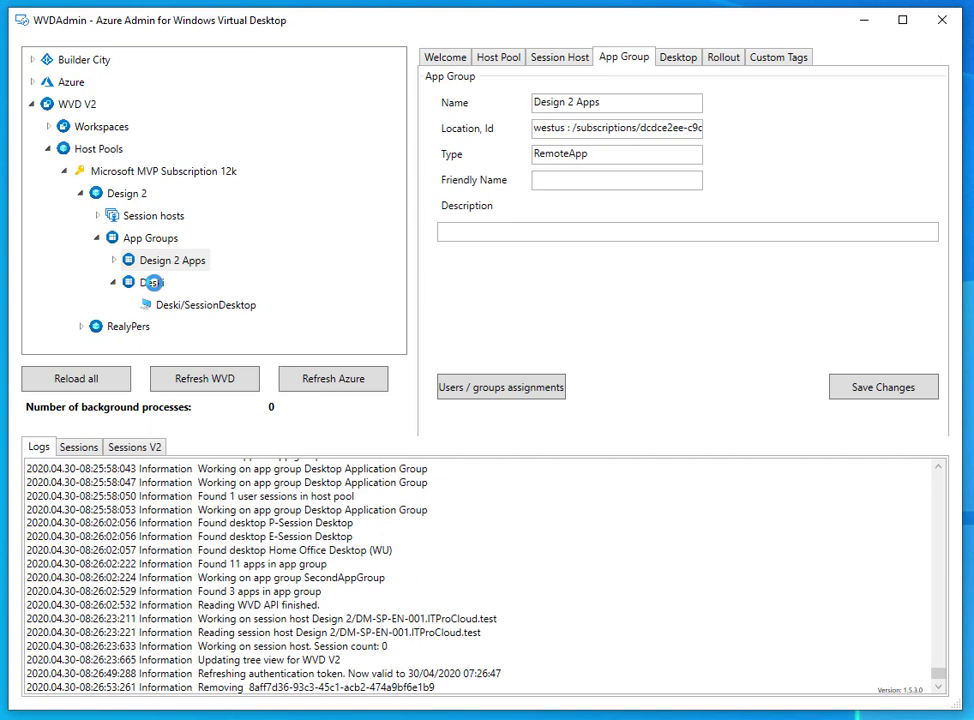
# Assign the SW_WVD_All group to the Deski desktop app group
pyautogui.click(153, 283)
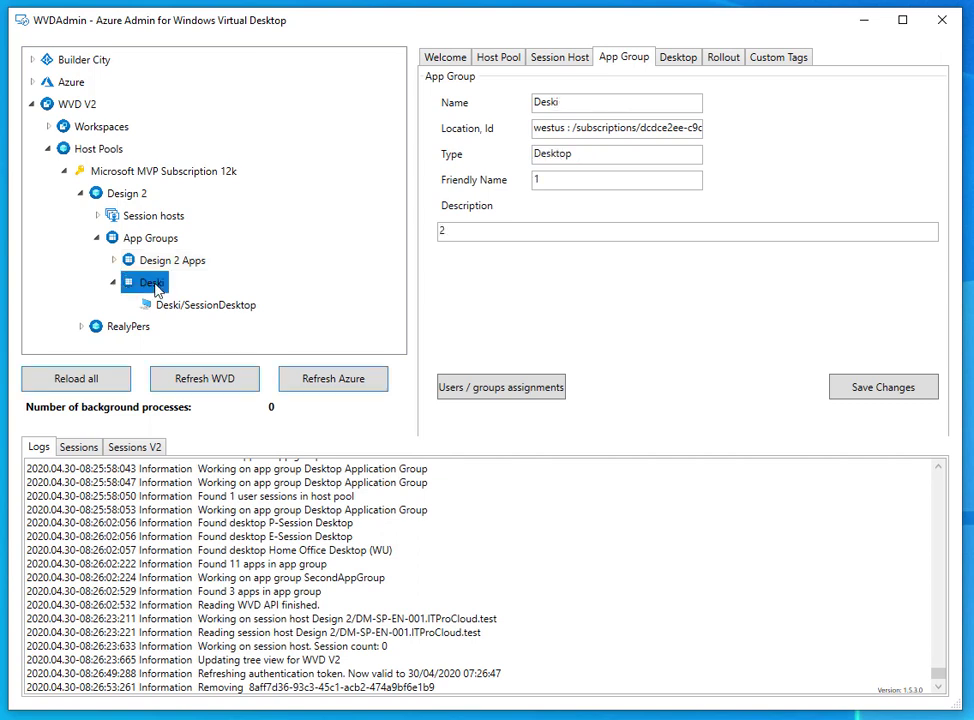
pyautogui.rightClick(153, 284)
pyautogui.press('Escape')
pyautogui.click(500, 394)
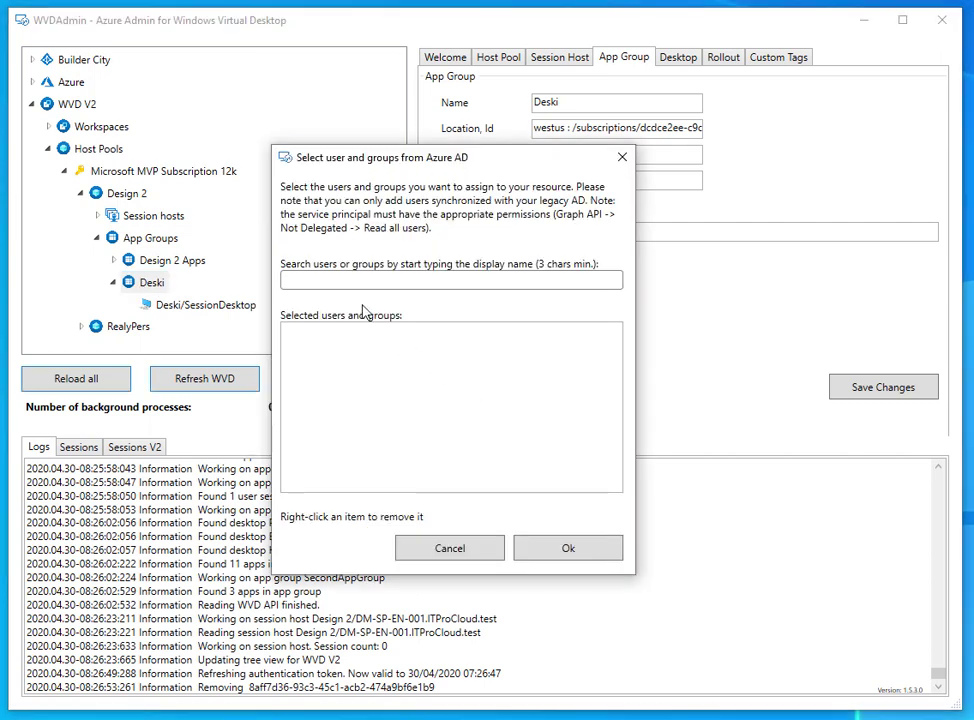
pyautogui.click(378, 279)
pyautogui.write('SW7')
pyautogui.press('BackSpace')
pyautogui.write('_')
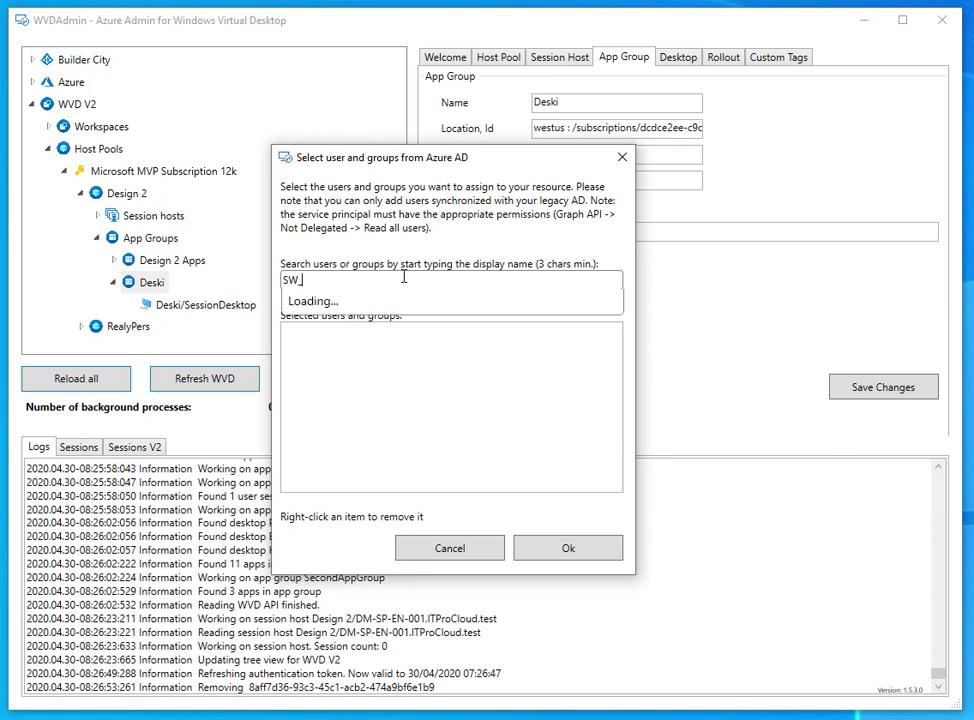
pyautogui.click(383, 300)
pyautogui.click(589, 552)
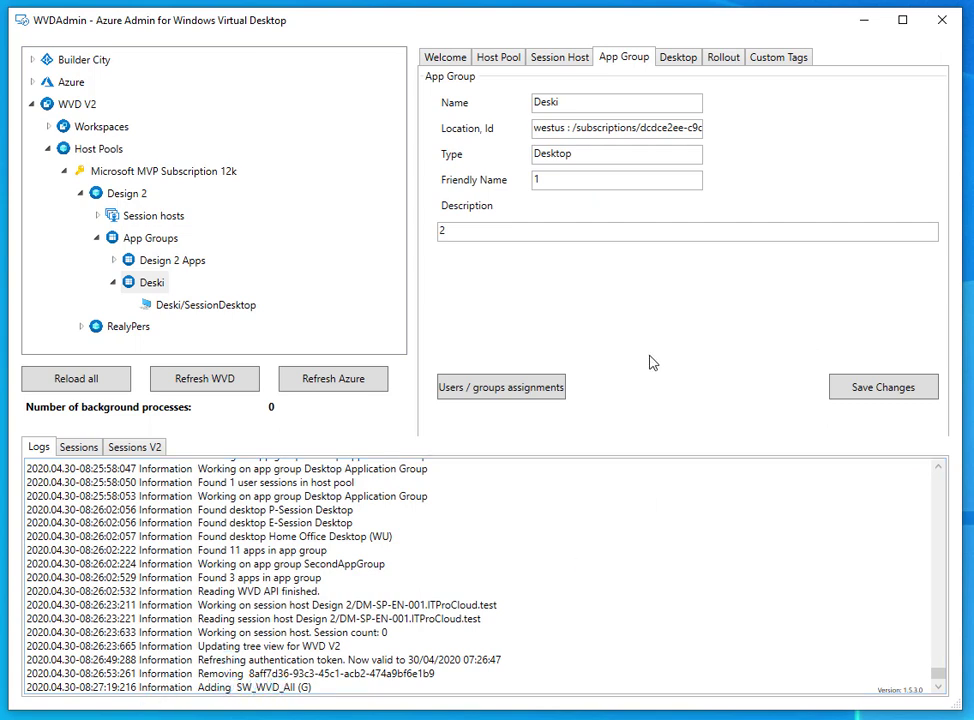
# Check the refreshed workspace feeds in the Remote Desktop client for the Deski desktop and return to WVDAdmin
pyautogui.click(125, 268)
pyautogui.click(151, 284)
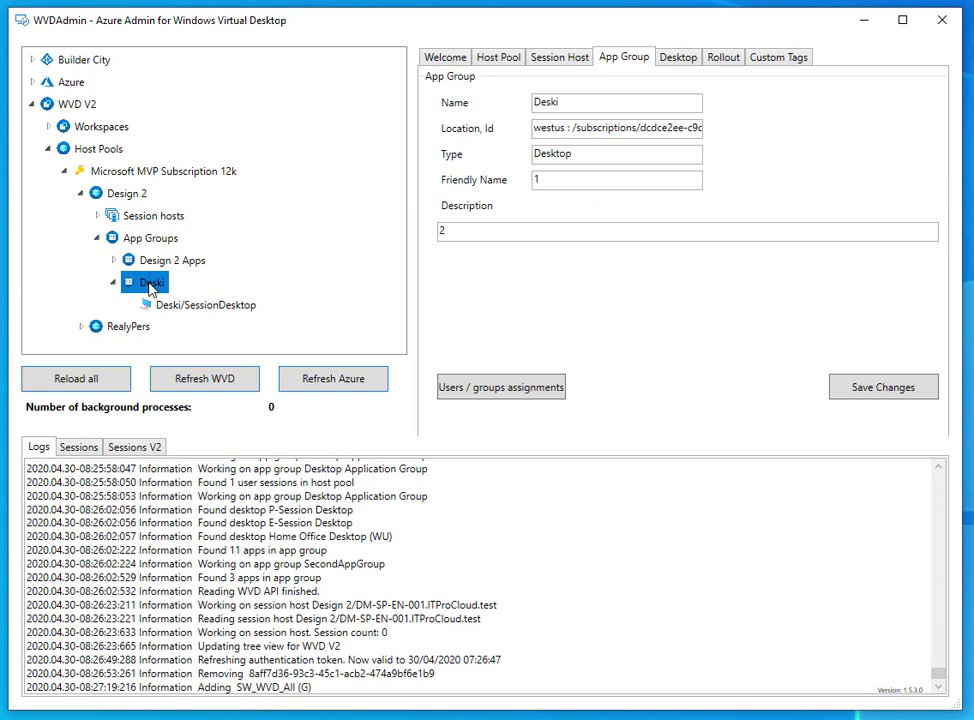
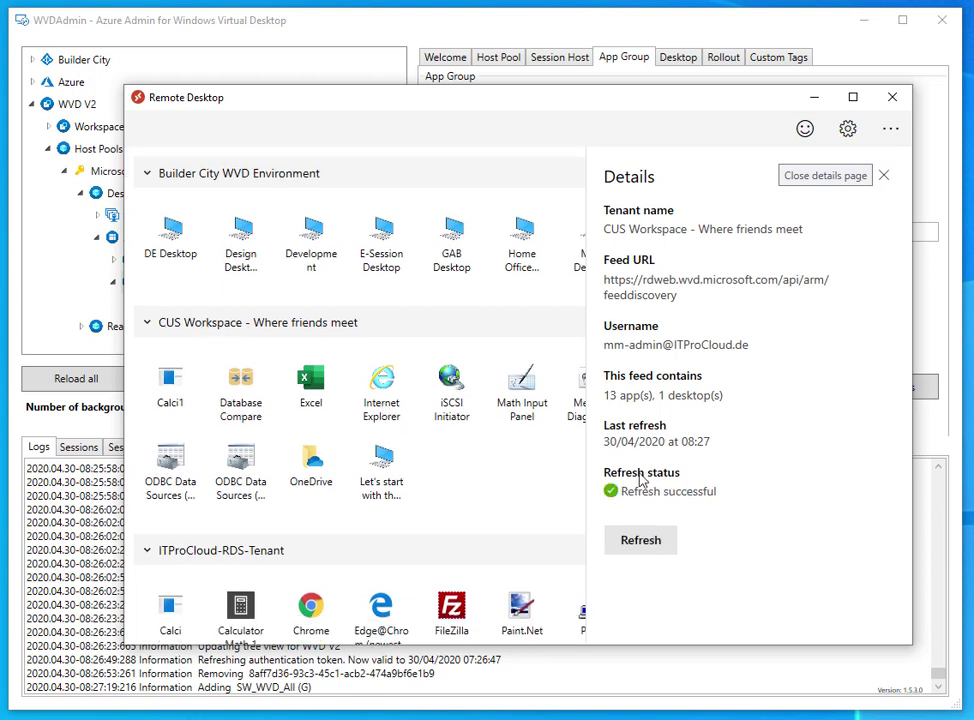
pyautogui.click(882, 177)
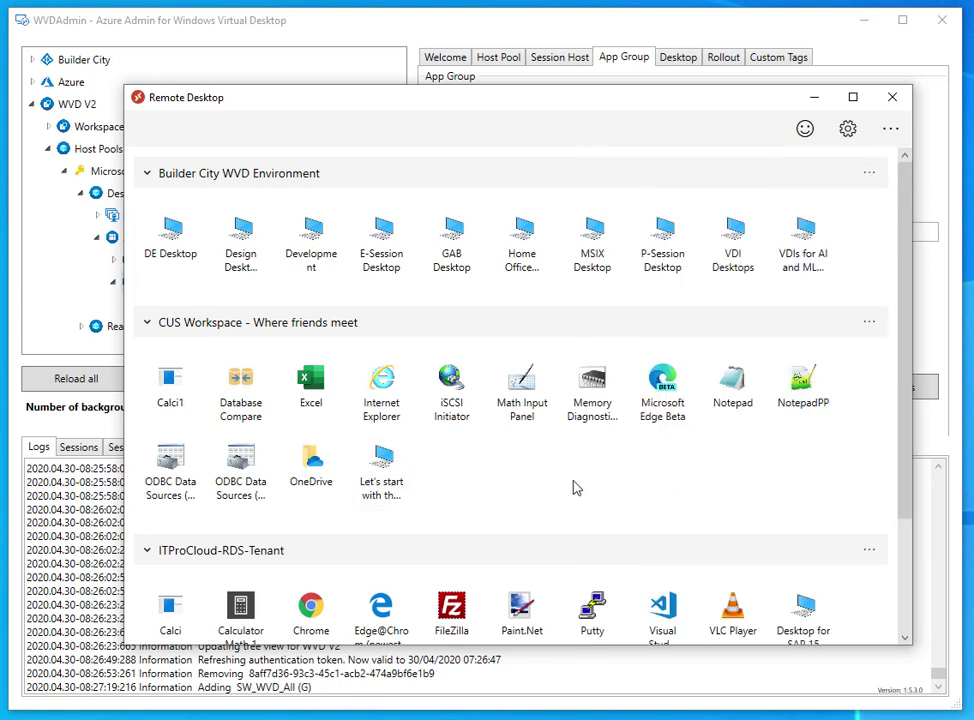
pyautogui.scroll(-1, 576, 488)
pyautogui.click(348, 28)
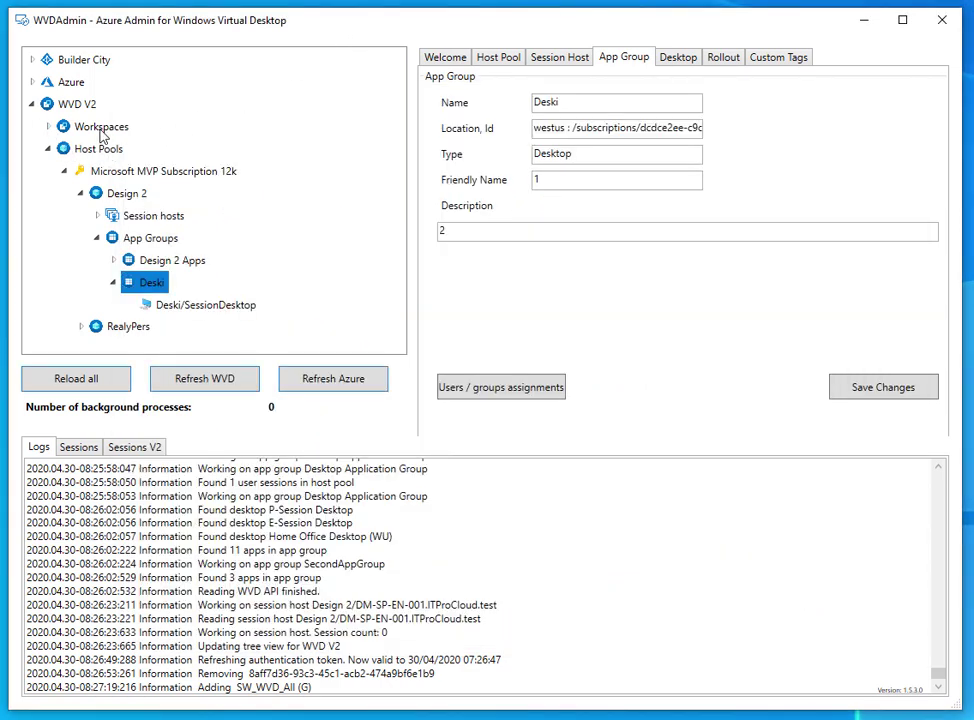
# Review the details and linked app groups of CUS Workspace and Workspace West Coast under WVD V2
pyautogui.click(47, 126)
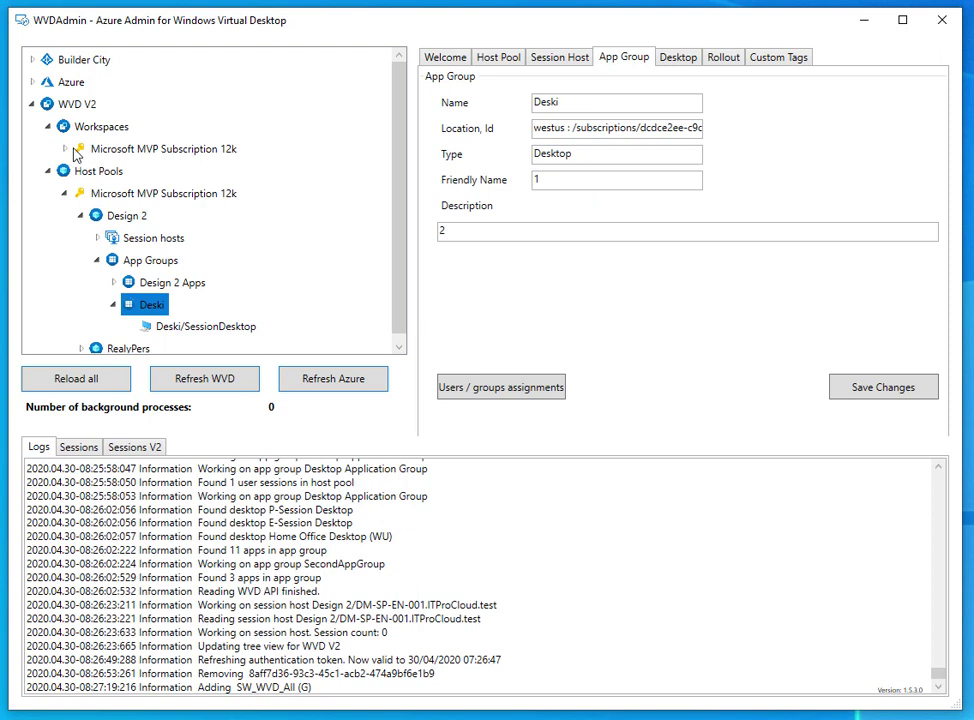
pyautogui.click(80, 149)
pyautogui.click(64, 149)
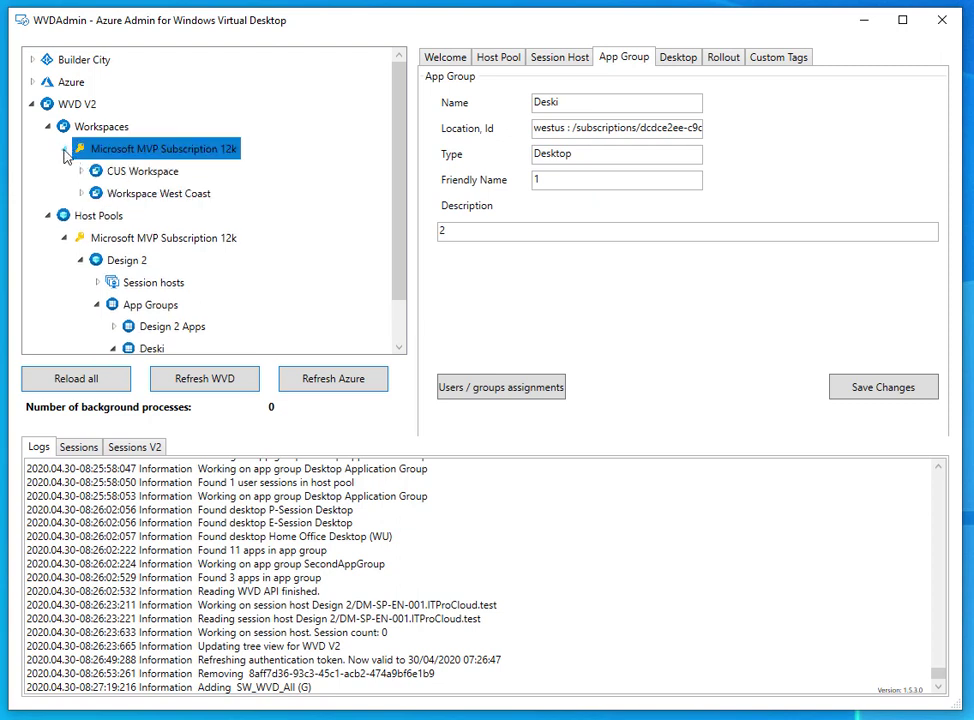
pyautogui.doubleClick(118, 172)
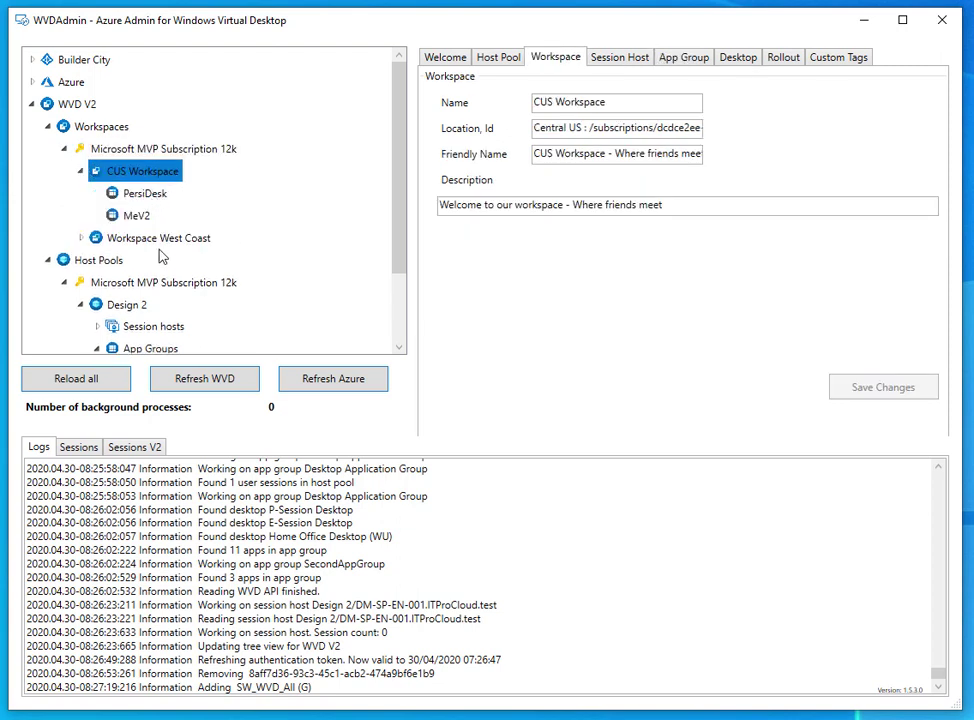
pyautogui.doubleClick(147, 239)
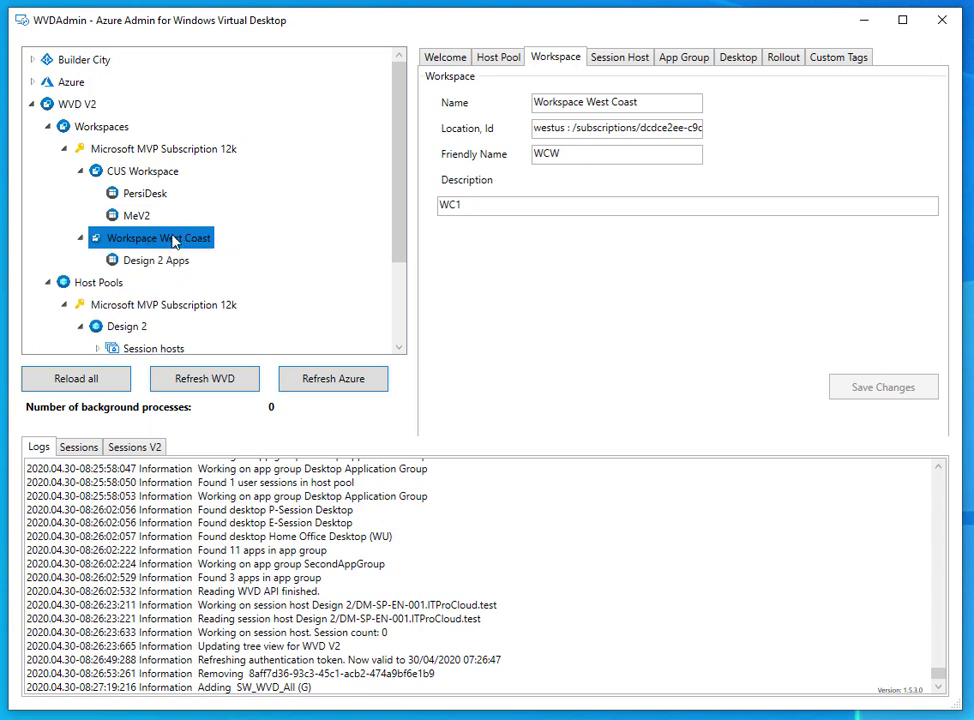
pyautogui.scroll(-2, 173, 241)
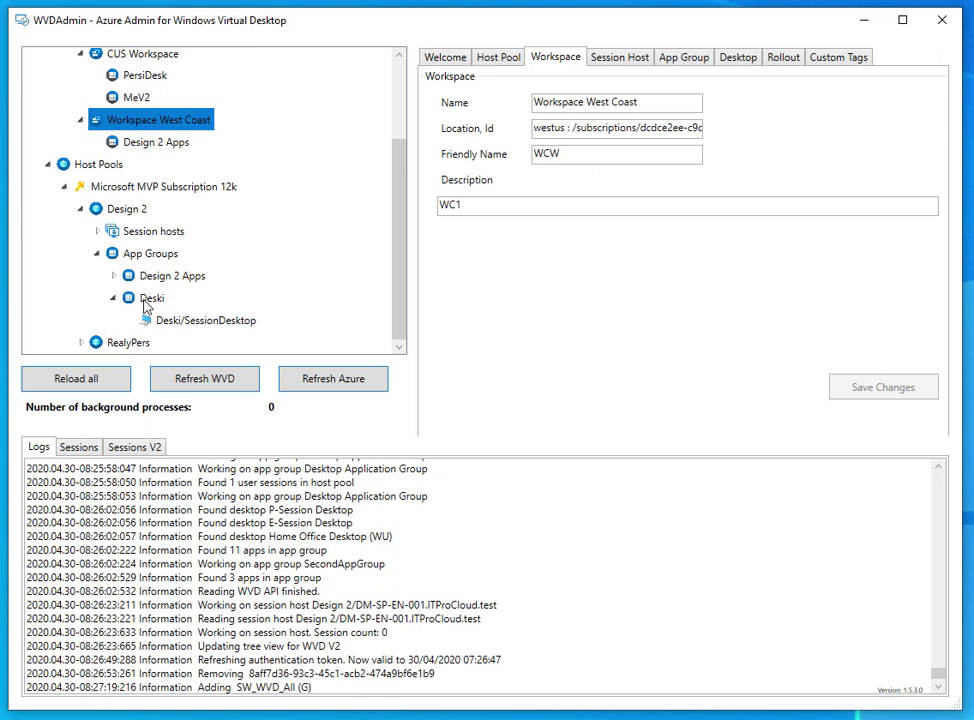
pyautogui.scroll(1, 145, 306)
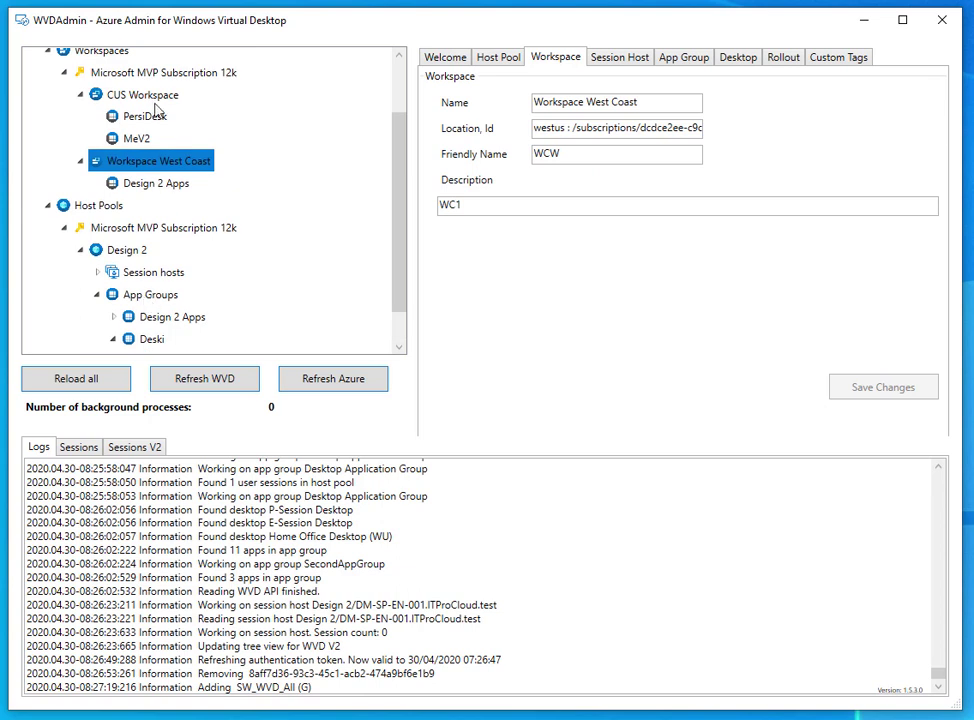
pyautogui.click(150, 95)
pyautogui.rightClick(152, 97)
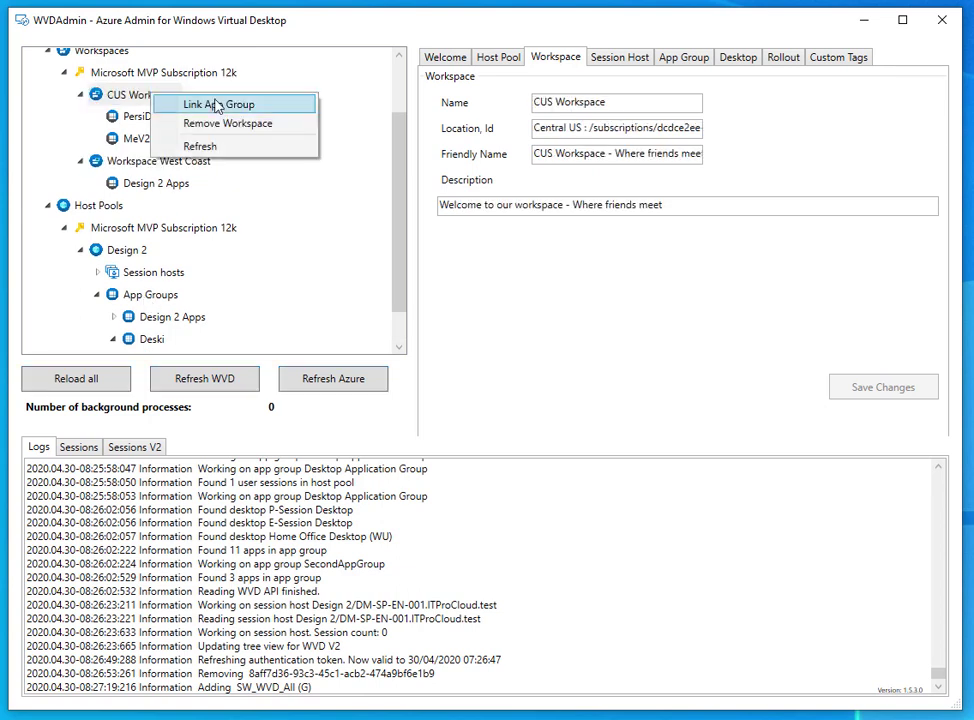
pyautogui.click(204, 103)
pyautogui.click(318, 328)
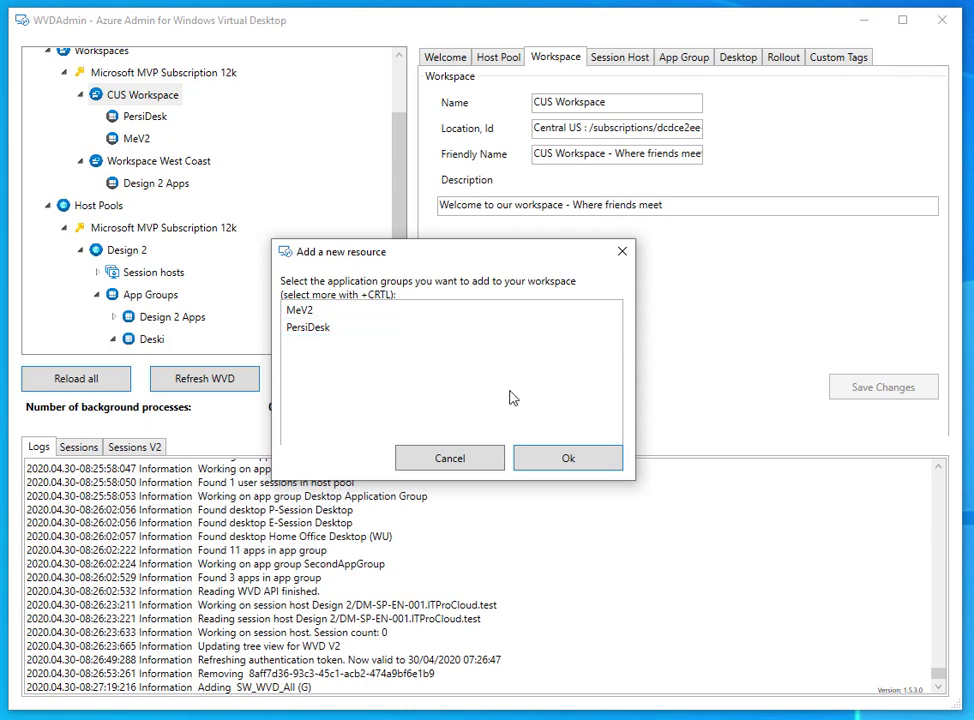
pyautogui.click(494, 461)
pyautogui.moveTo(400, 289); pyautogui.dragTo(400, 326)
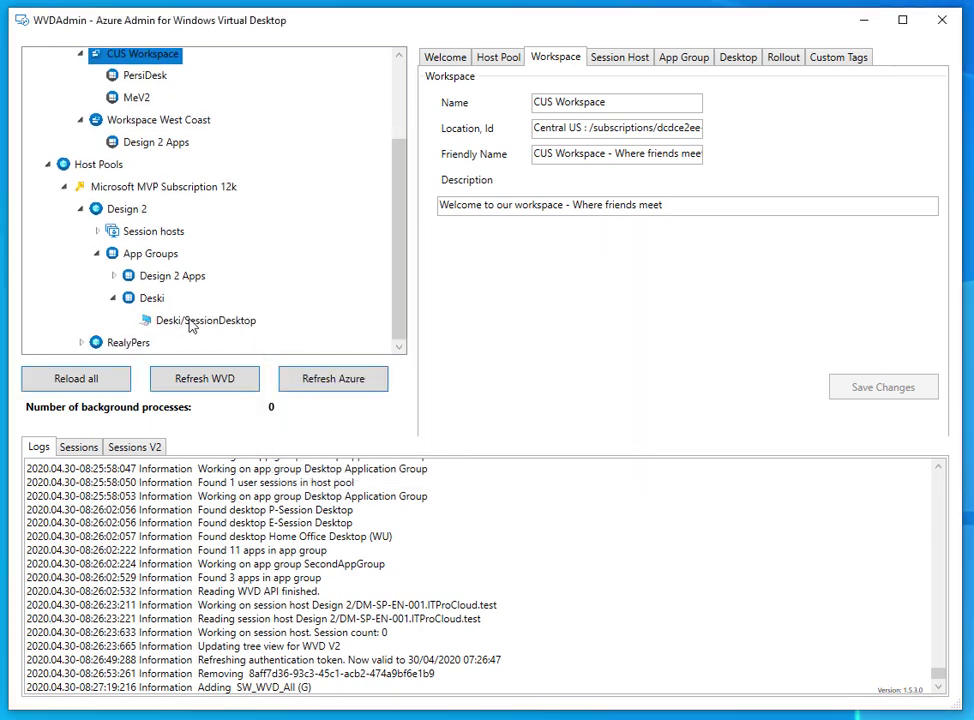
# Link the Deski app group to Workspace West Coast
pyautogui.click(169, 122)
pyautogui.rightClick(169, 122)
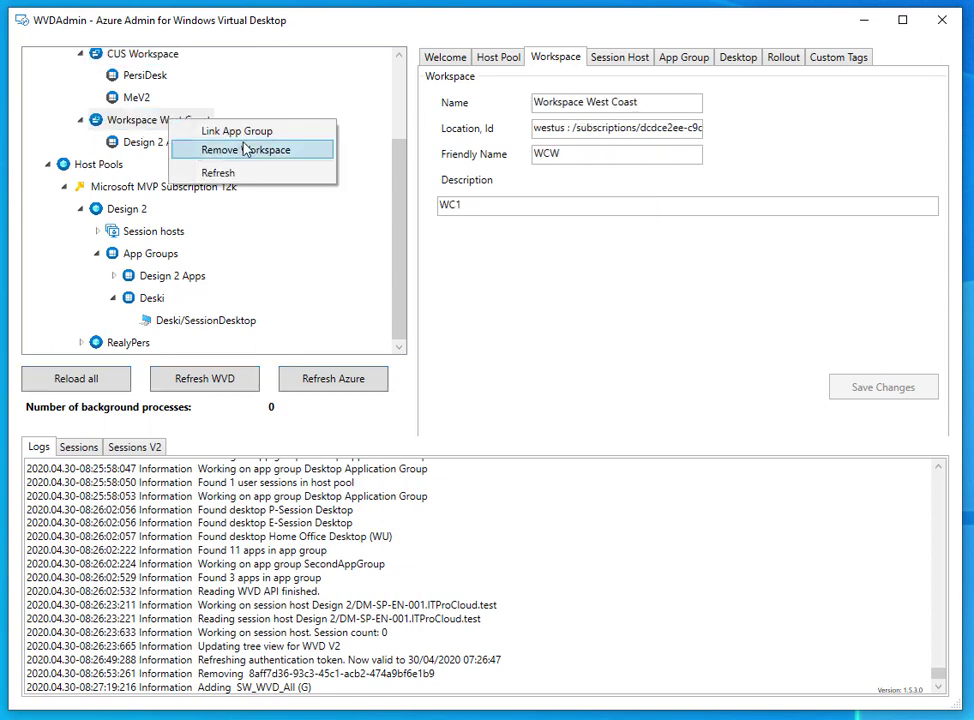
pyautogui.click(250, 133)
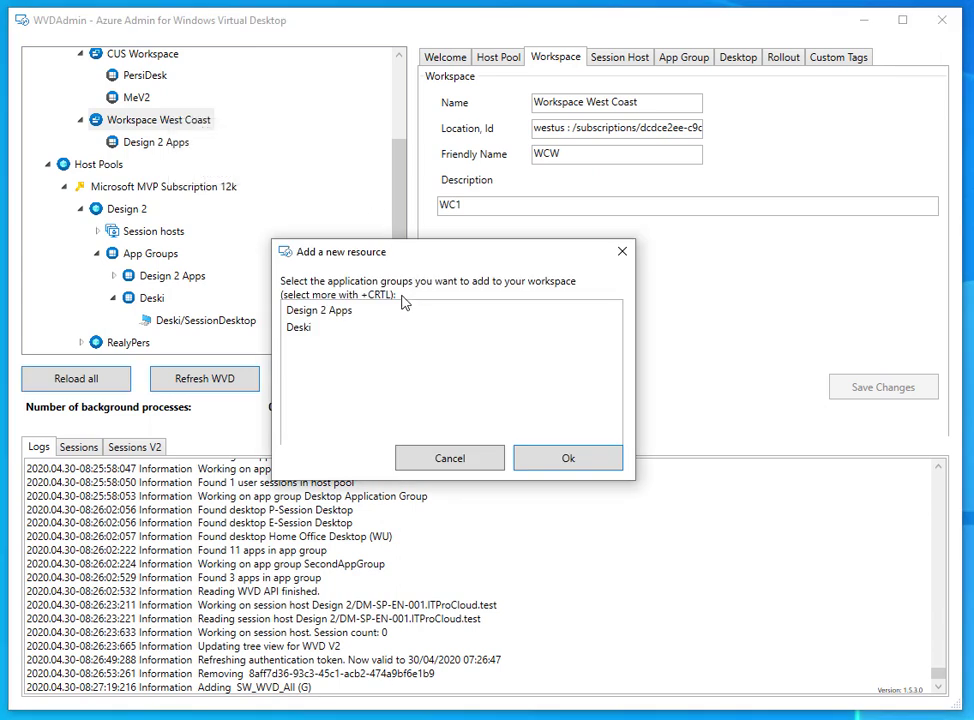
pyautogui.click(318, 332)
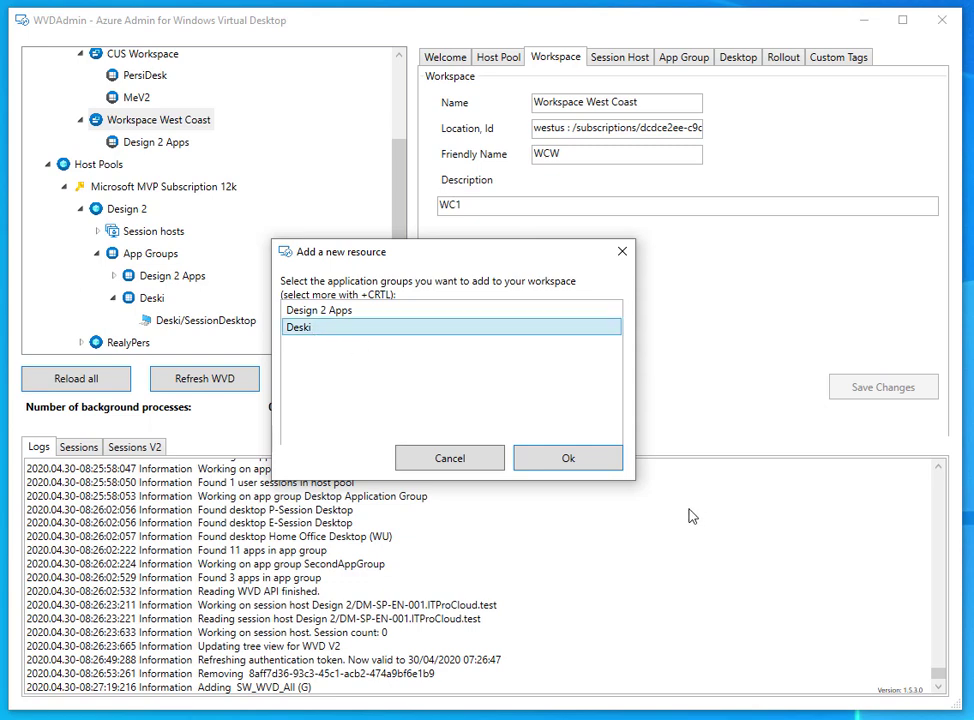
pyautogui.click(576, 458)
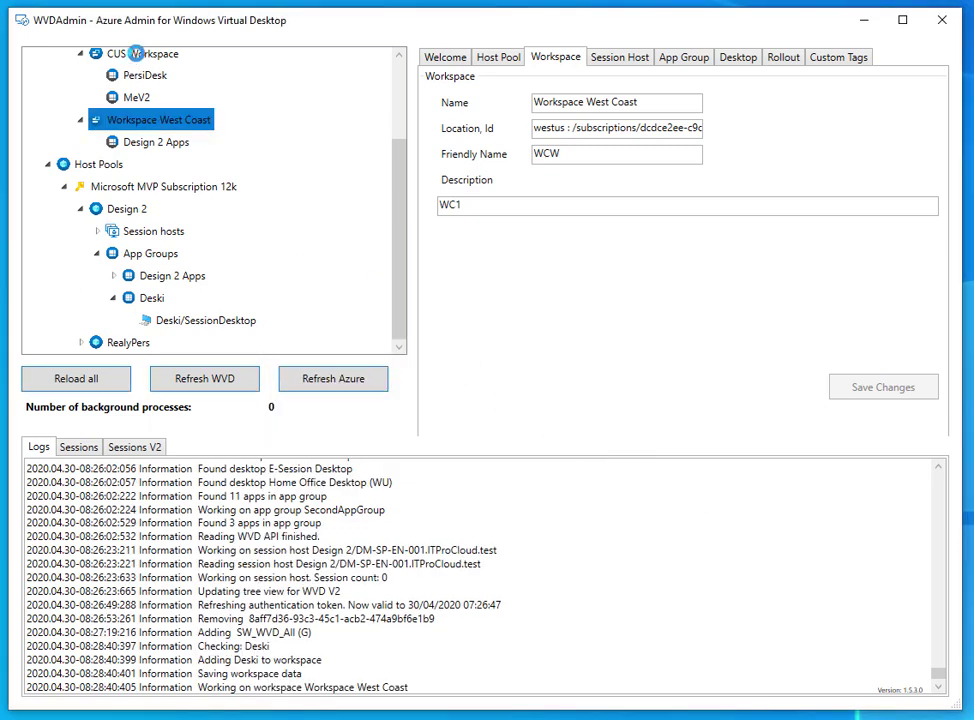
# Compare the locations of CUS Workspace, Workspace West Coast and the Deski app group
pyautogui.click(140, 58)
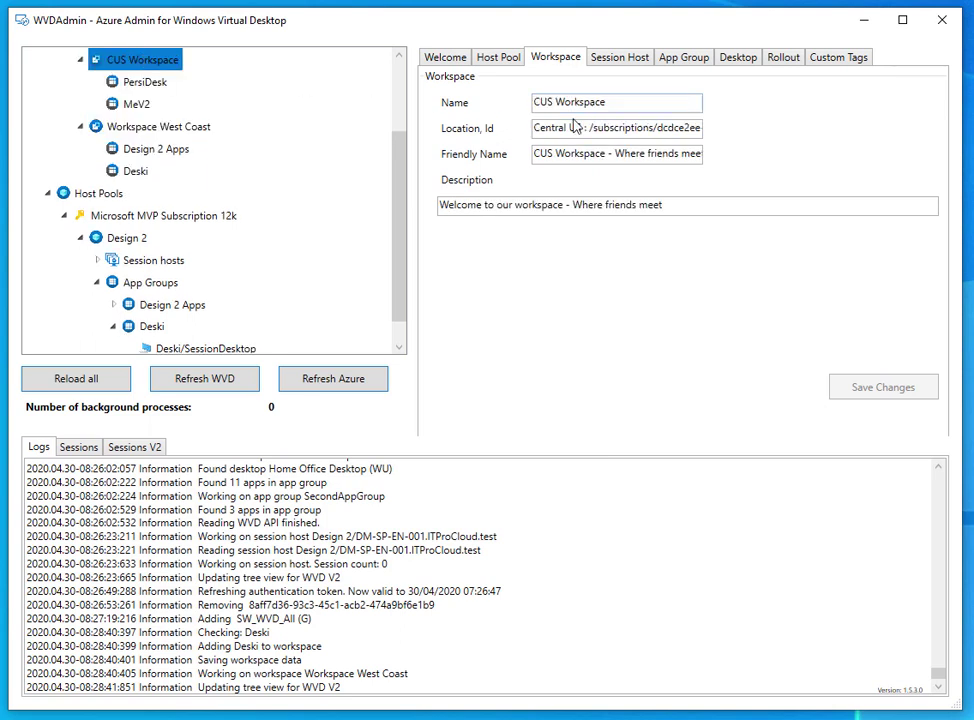
pyautogui.moveTo(585, 127); pyautogui.dragTo(534, 127)
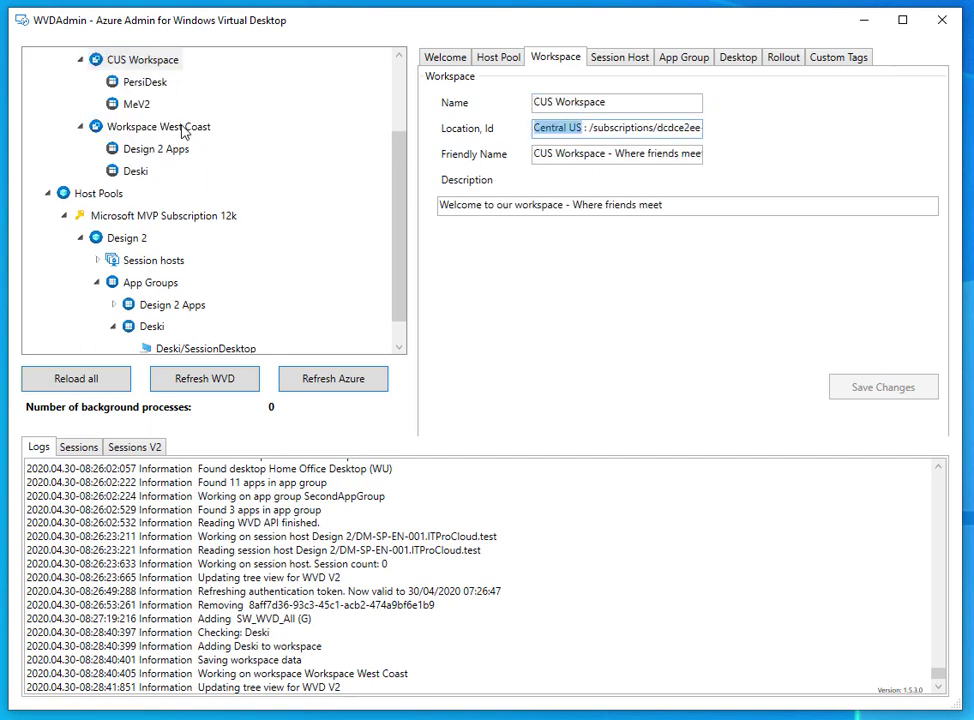
pyautogui.click(150, 126)
pyautogui.doubleClick(550, 127)
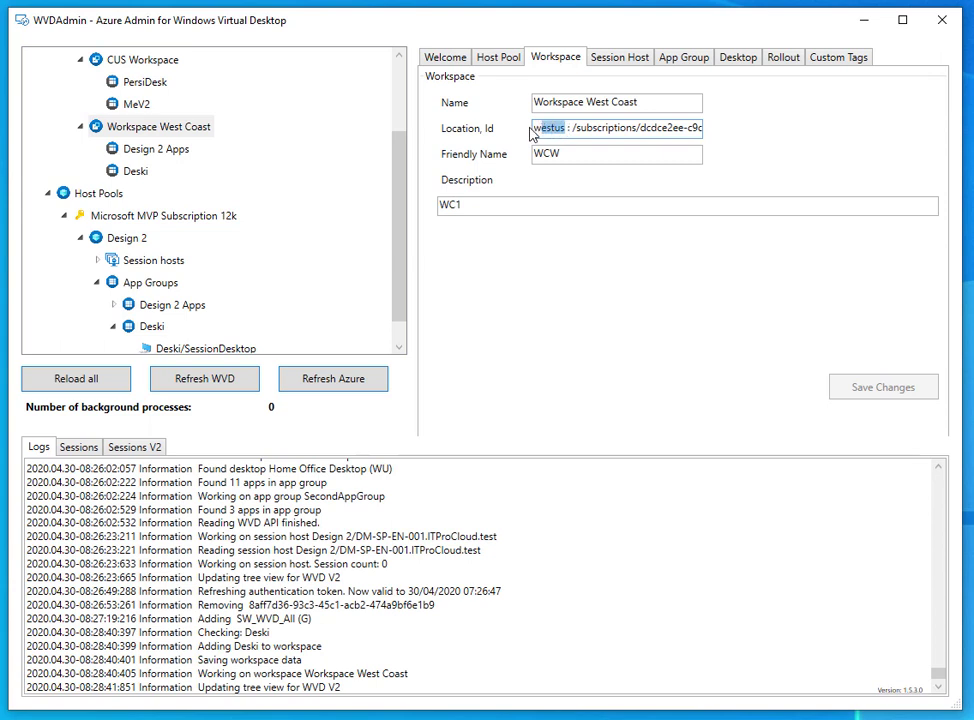
pyautogui.click(153, 328)
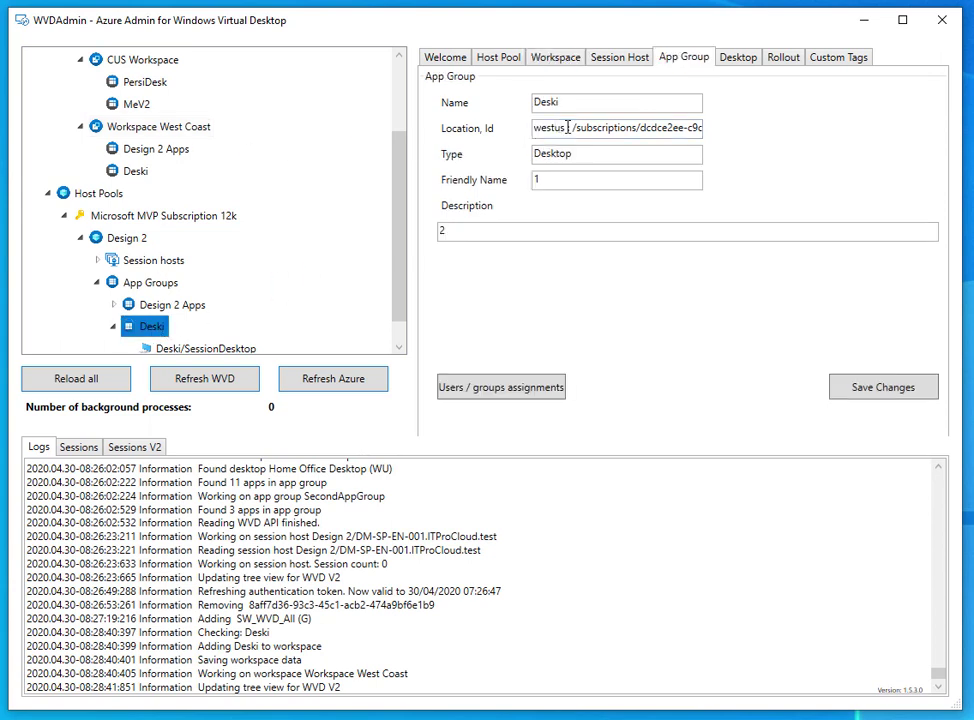
pyautogui.moveTo(567, 127); pyautogui.dragTo(533, 133)
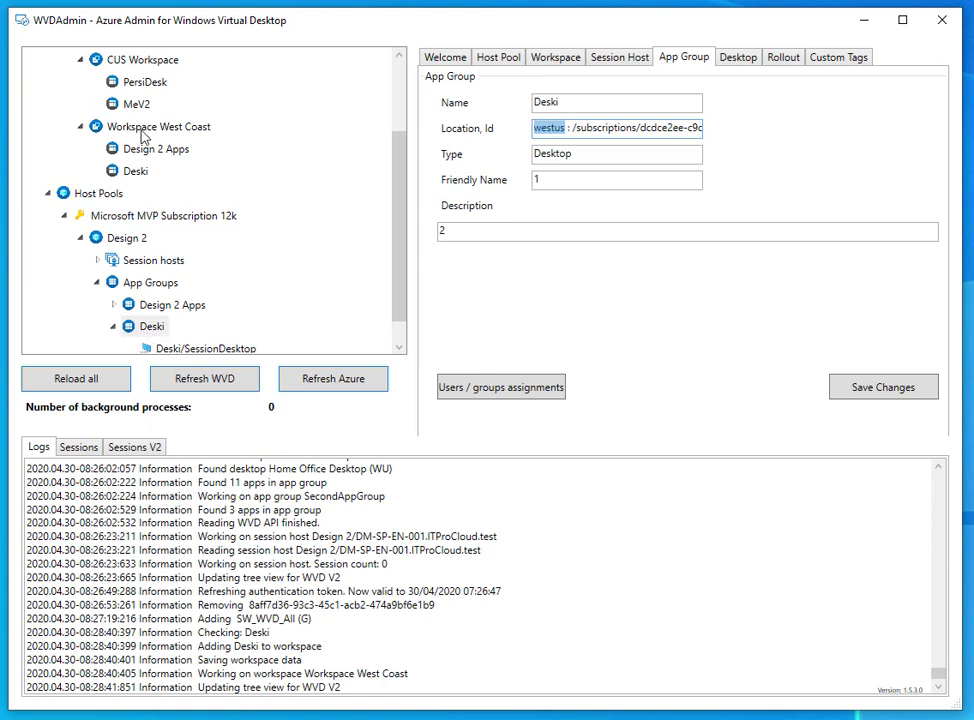
pyautogui.click(144, 137)
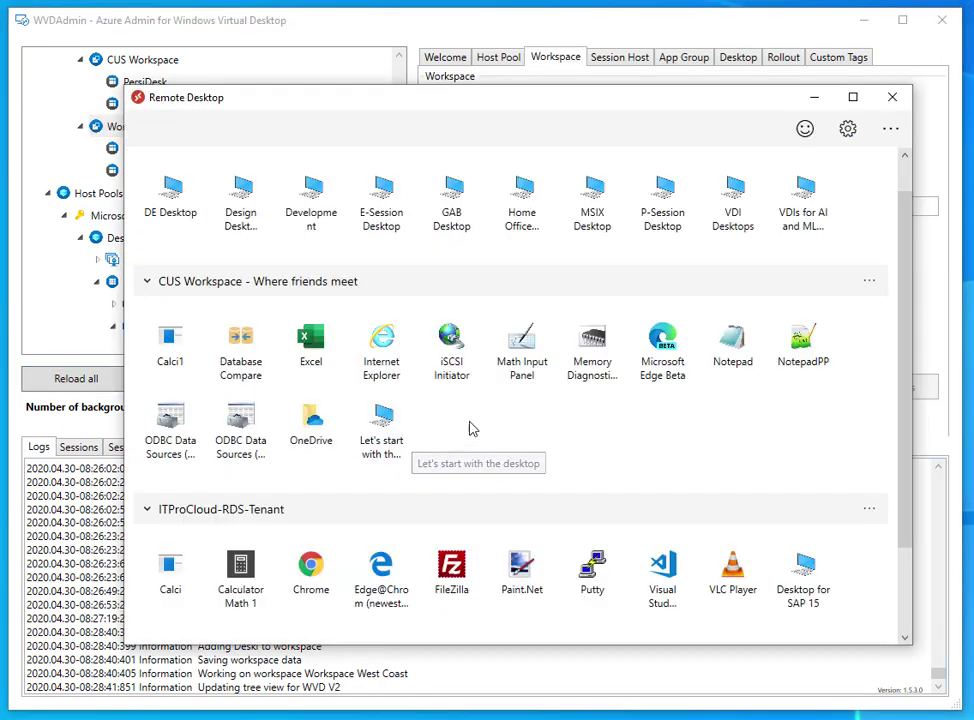
# Switch to the Remote Desktop client, refresh the CUS Workspace feed and find the desktop in the WCW workspace
pyautogui.click(890, 130)
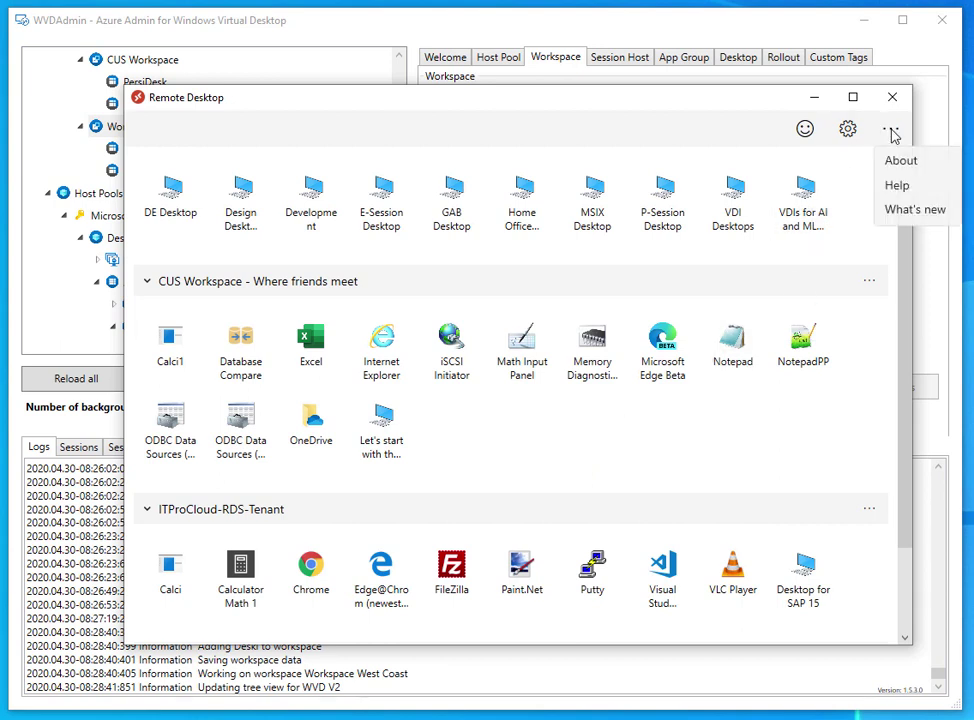
pyautogui.click(869, 282)
pyautogui.click(886, 332)
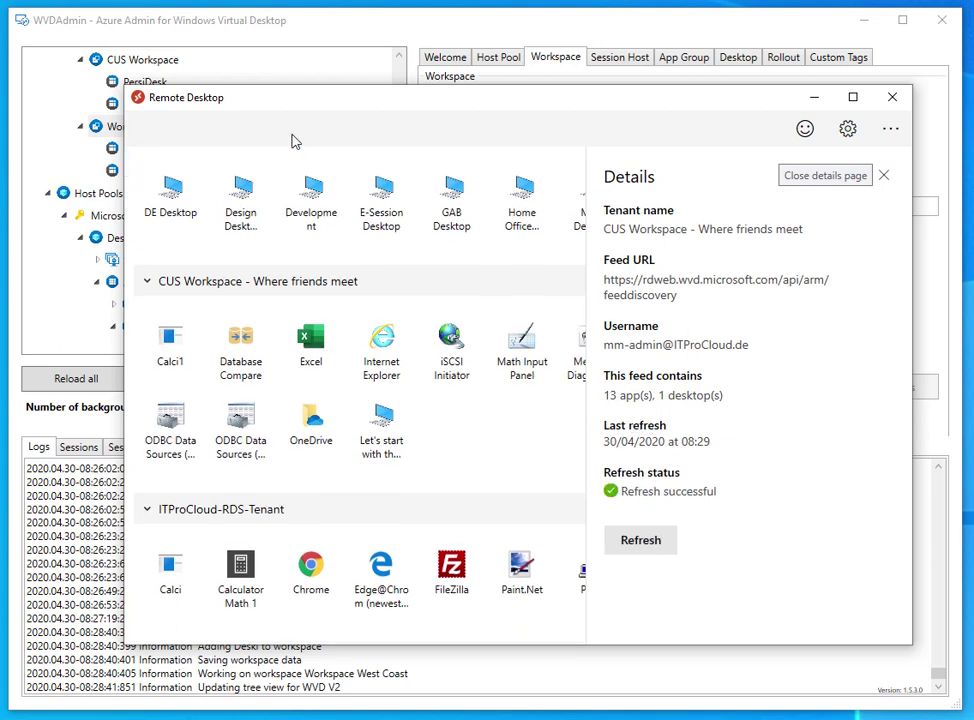
pyautogui.click(884, 176)
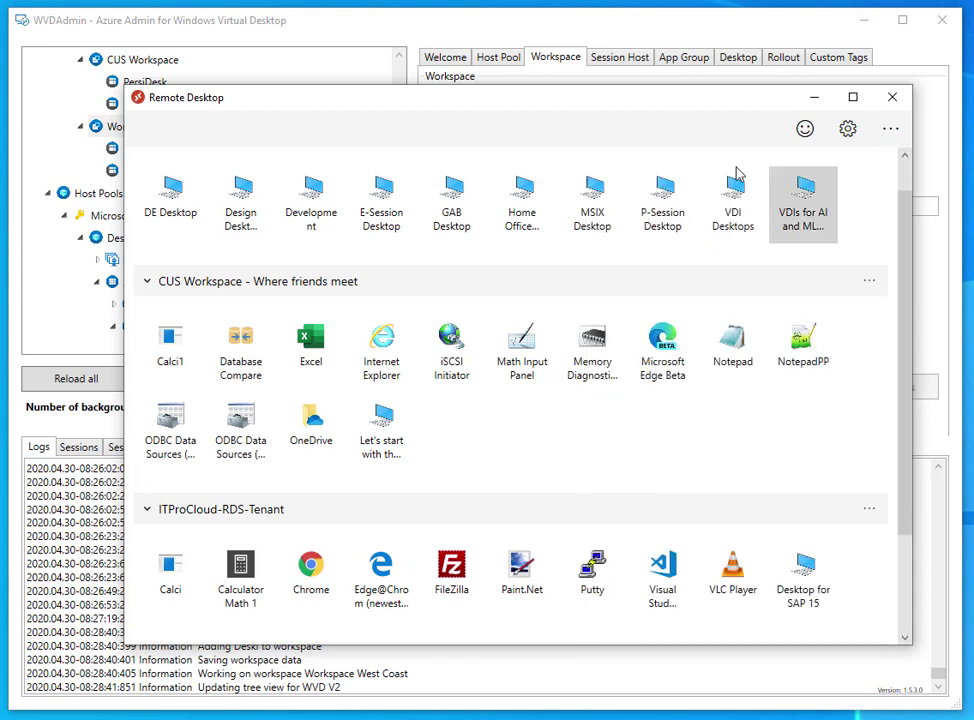
pyautogui.scroll(-2, 528, 315)
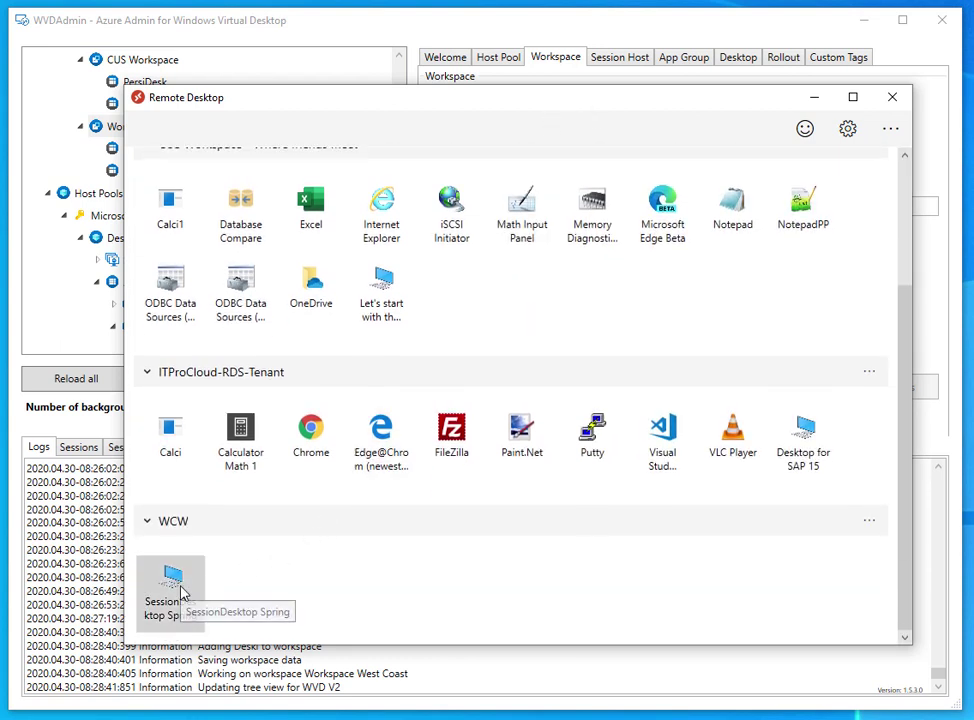
pyautogui.moveTo(250, 98); pyautogui.dragTo(322, 120)
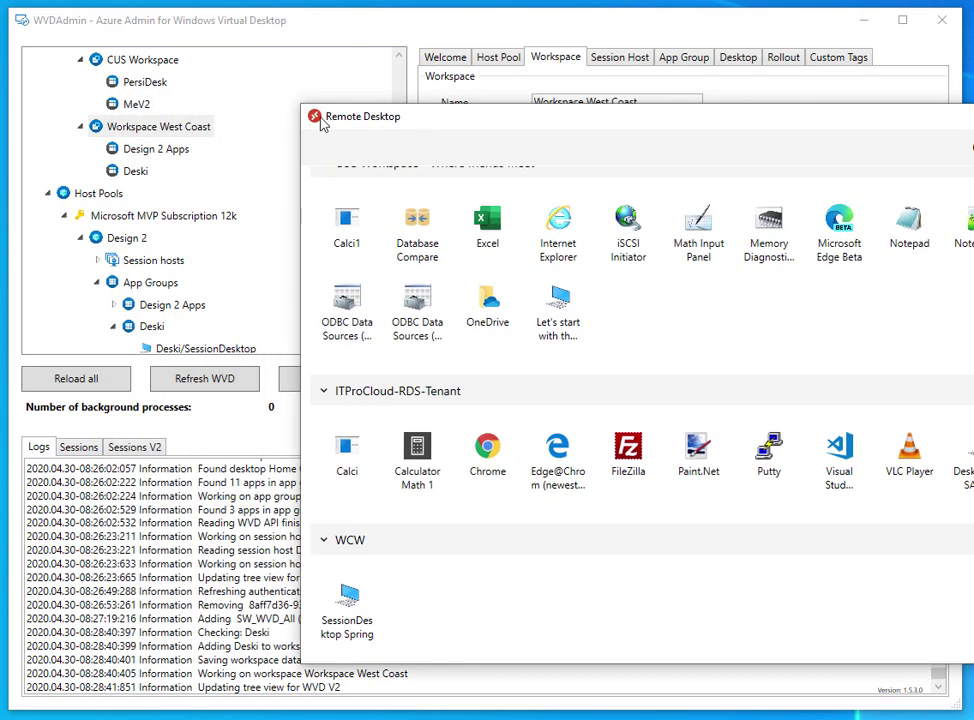
pyautogui.click(137, 128)
pyautogui.click(967, 125)
# Connect to SessionDesktop Spring in the WCW workspace, entering the account password to sign in
pyautogui.doubleClick(362, 618)
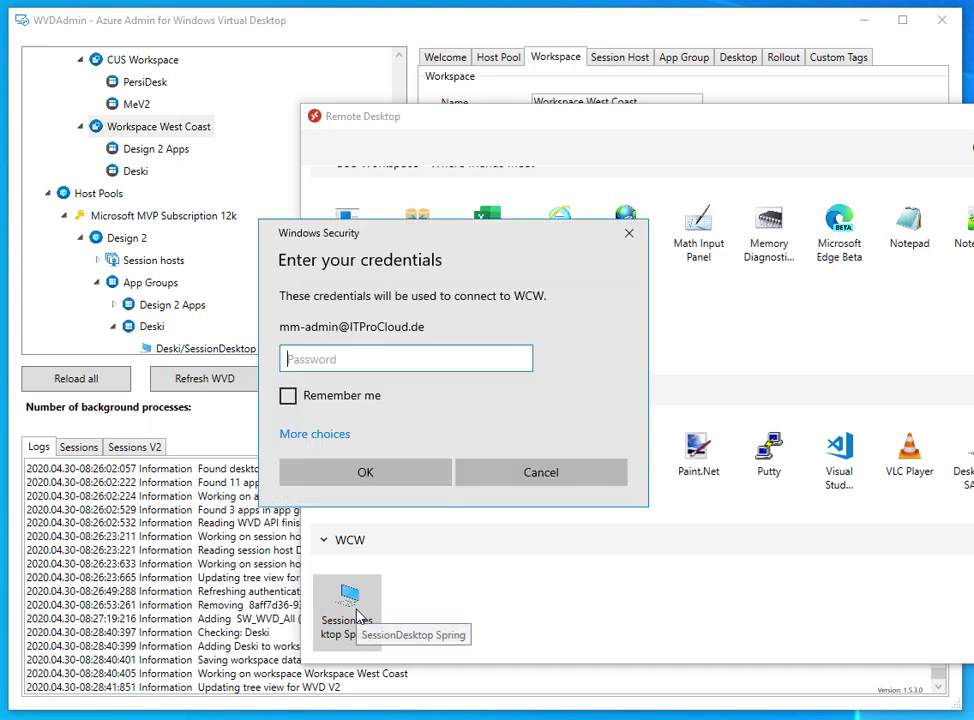
pyautogui.write('••••••••••••••••••••••••••••')
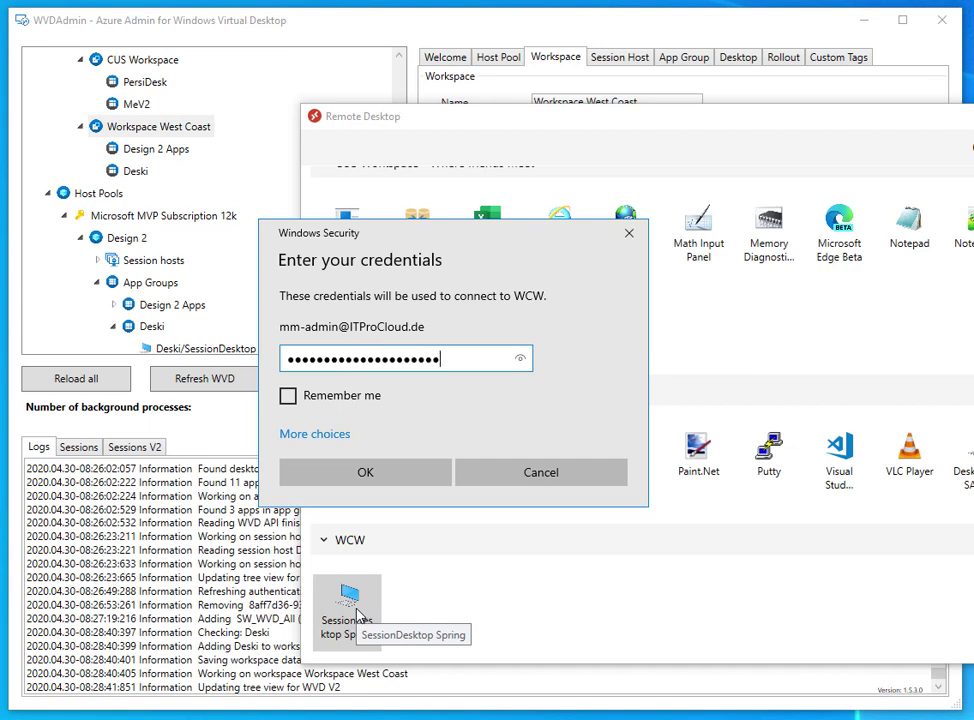
pyautogui.click(409, 482)
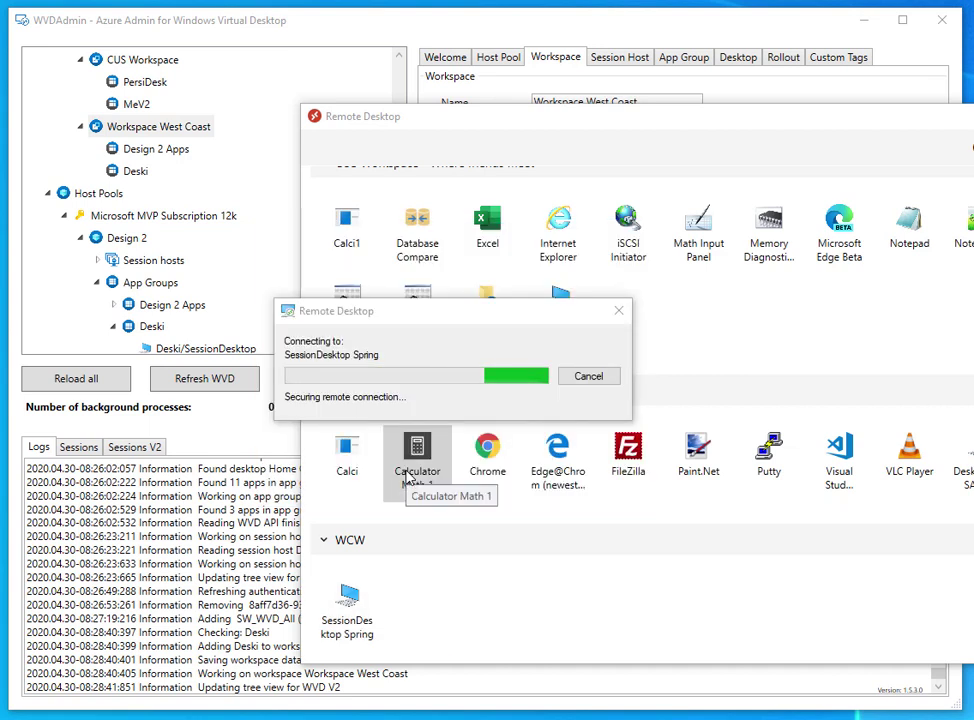